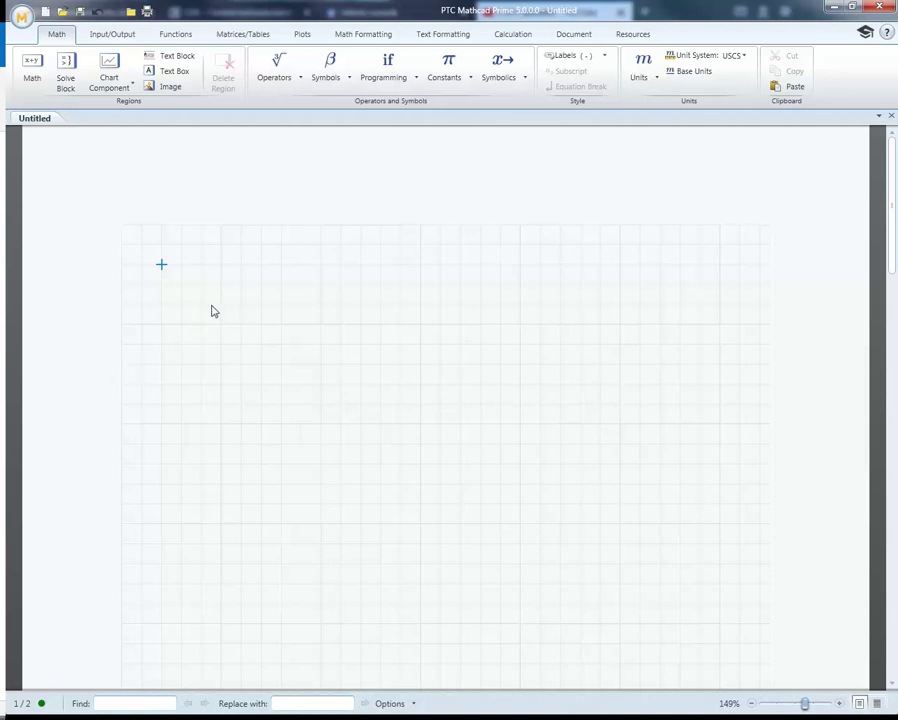
# Evaluate the built-in constant c and switch the worksheet's unit system to SI.
pyautogui.write('c')
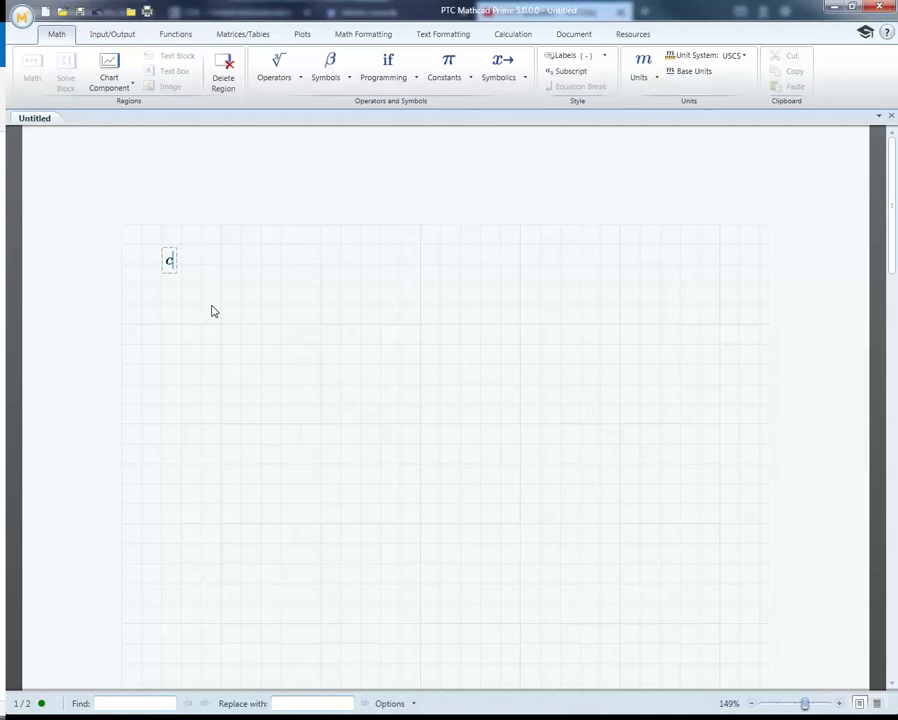
pyautogui.write('=(9.835711·10^8)·ft/s')
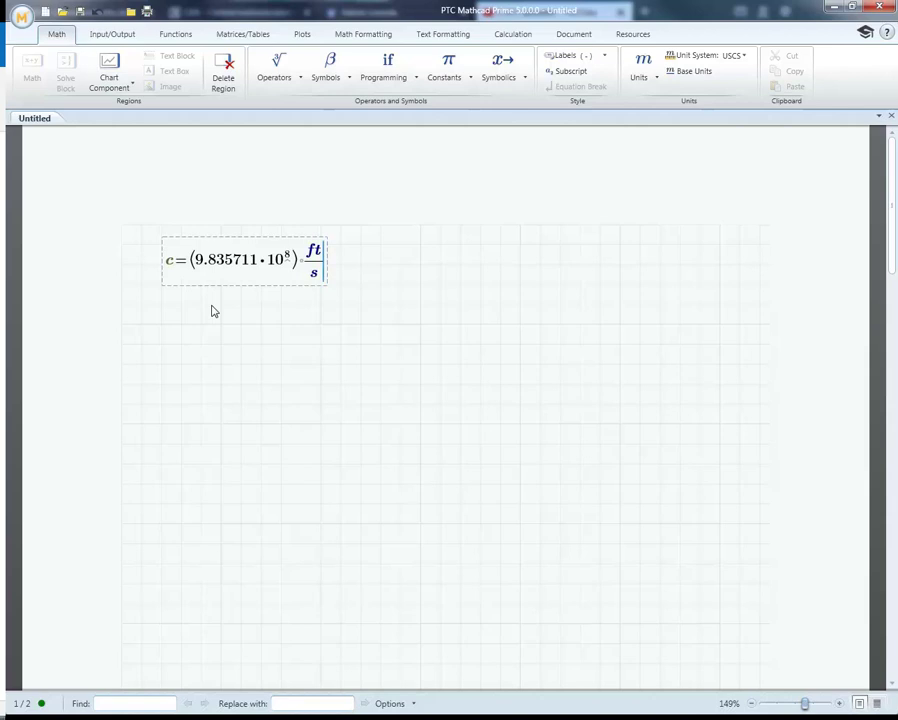
pyautogui.click(733, 57)
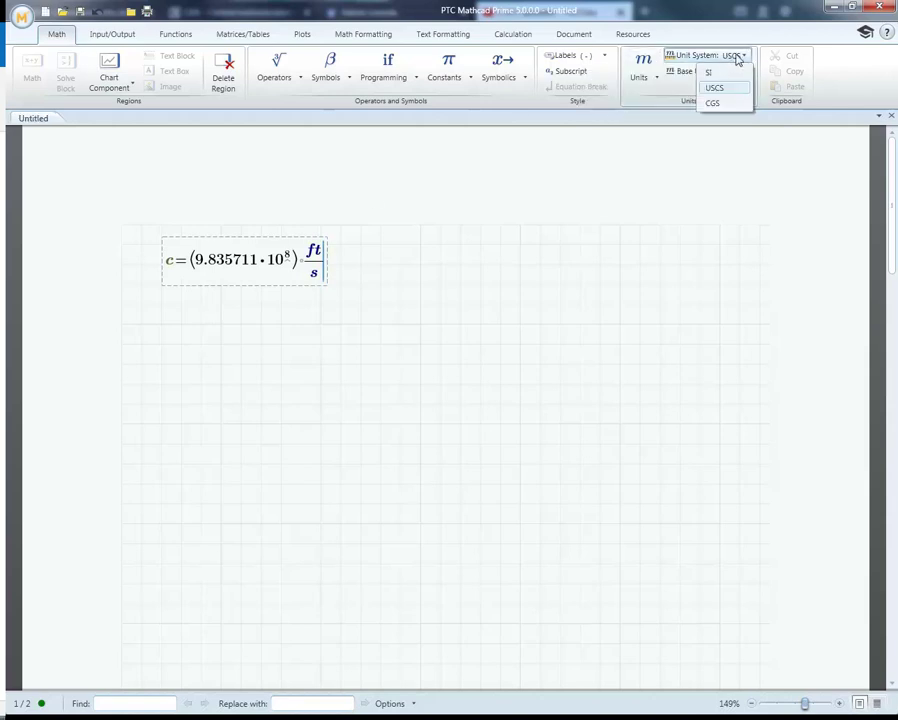
pyautogui.click(727, 75)
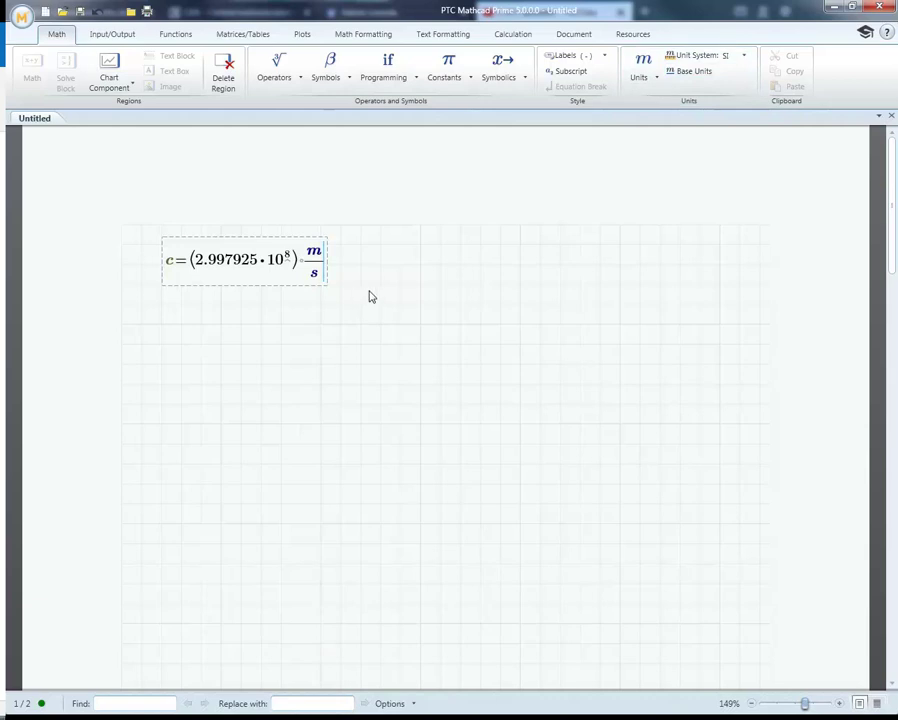
pyautogui.click(341, 324)
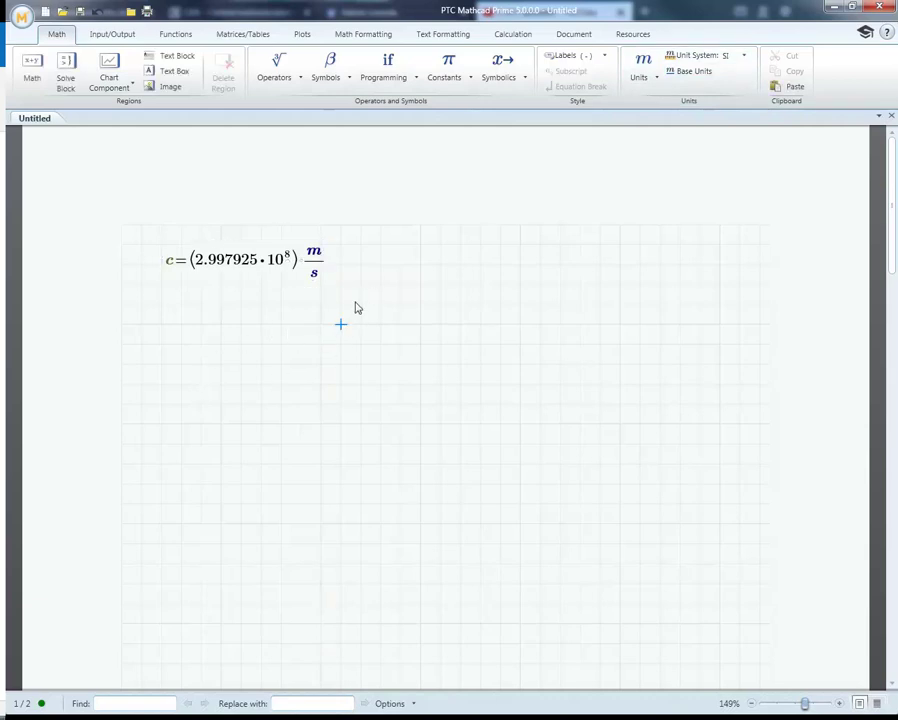
# Replace the evaluated constant with the definition c := 25 m and evaluate c below it.
pyautogui.moveTo(381, 303); pyautogui.dragTo(195, 311)
pyautogui.hotkey('ctrl', 'x')
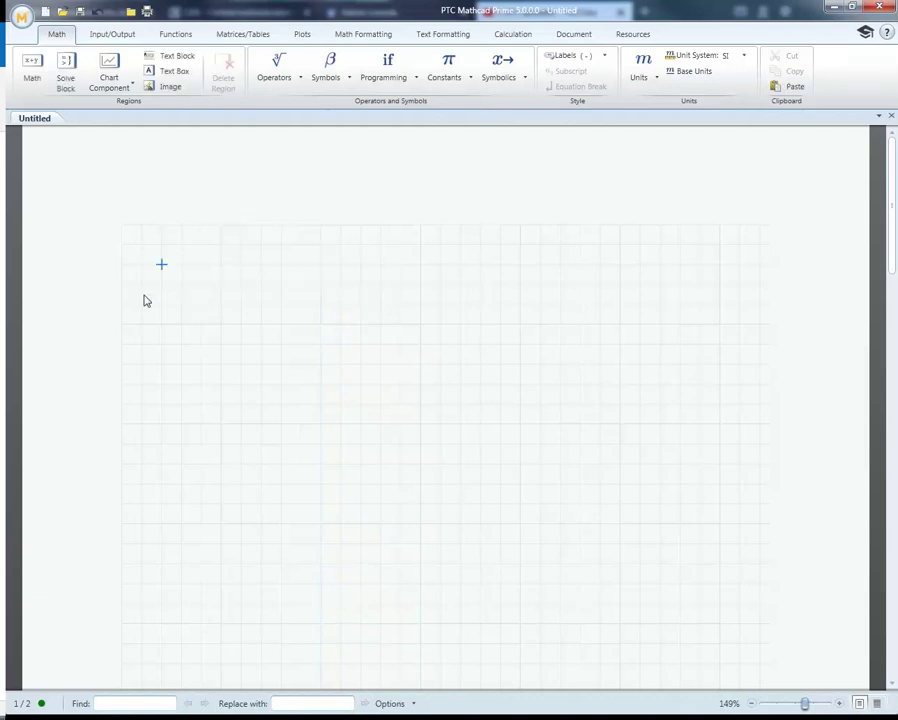
pyautogui.write('c')
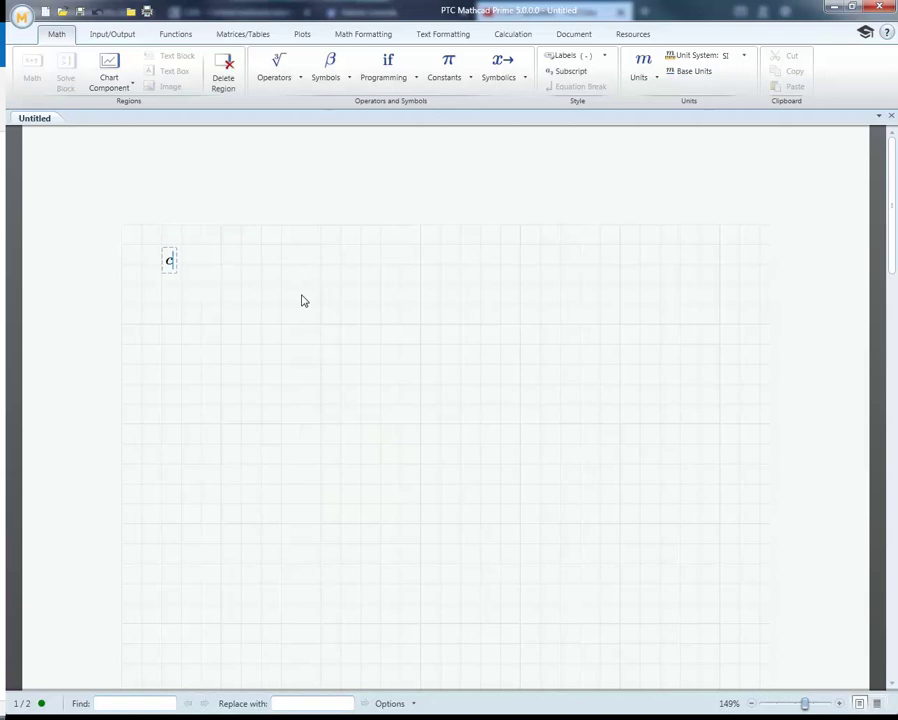
pyautogui.write(':')
pyautogui.write('25*m')
pyautogui.press('Return')
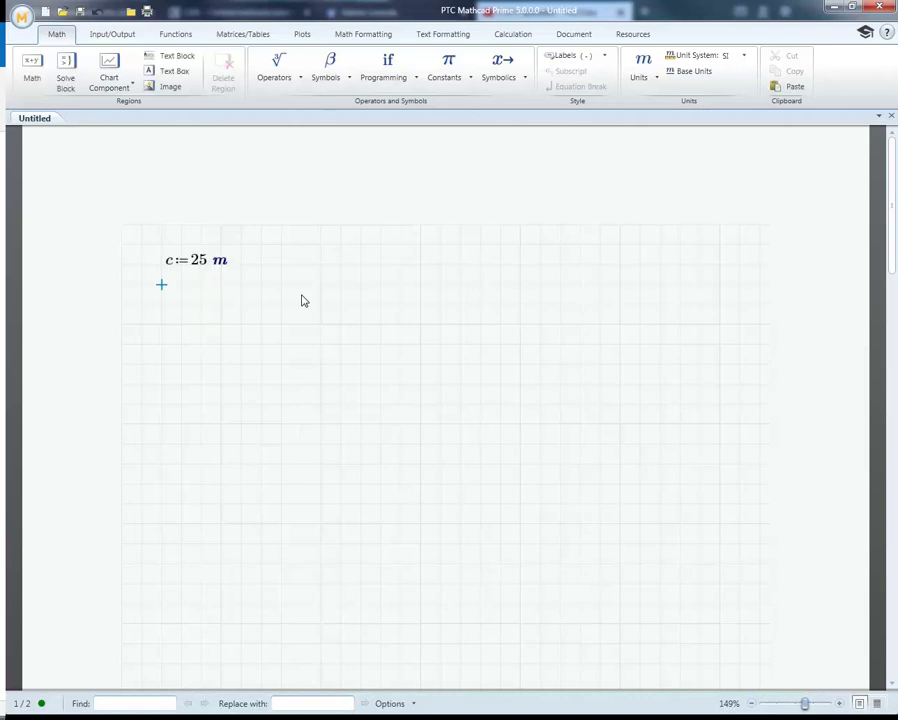
pyautogui.press('Return')
pyautogui.write('c=25 m')
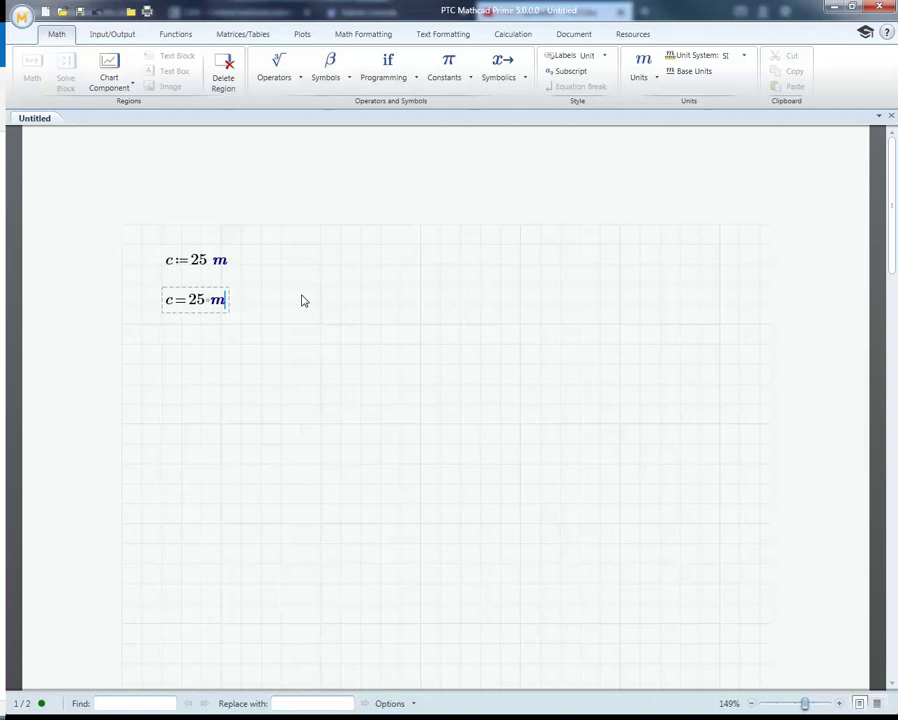
# Delete the evaluation and the definition of c, and evaluate the built-in constant c again.
pyautogui.press('BackSpace')
pyautogui.press('BackSpace')
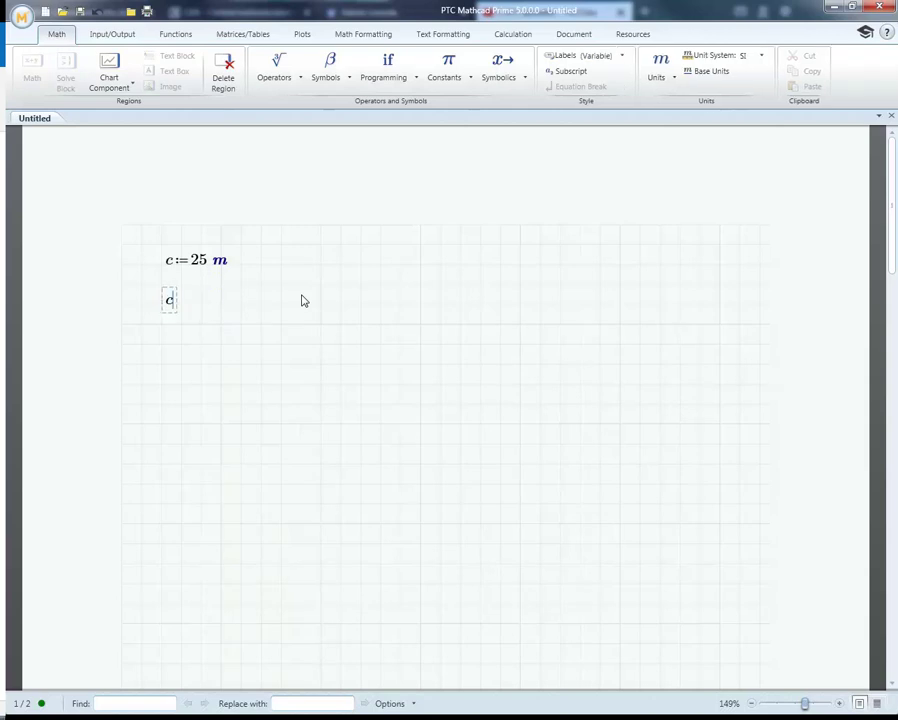
pyautogui.press('BackSpace')
pyautogui.press('BackSpace')
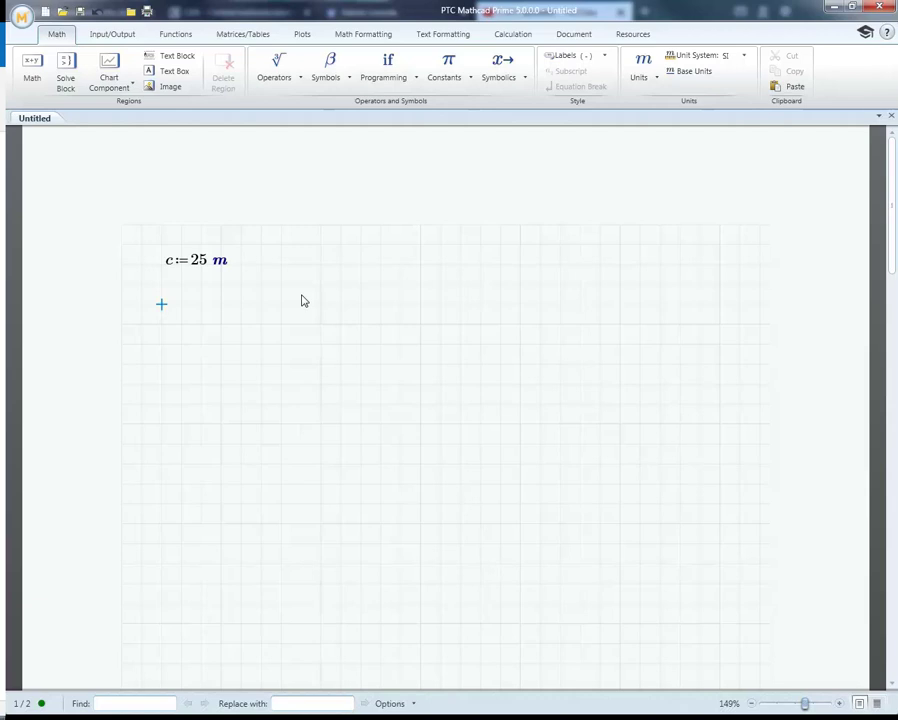
pyautogui.moveTo(260, 284); pyautogui.dragTo(150, 254)
pyautogui.press('Delete')
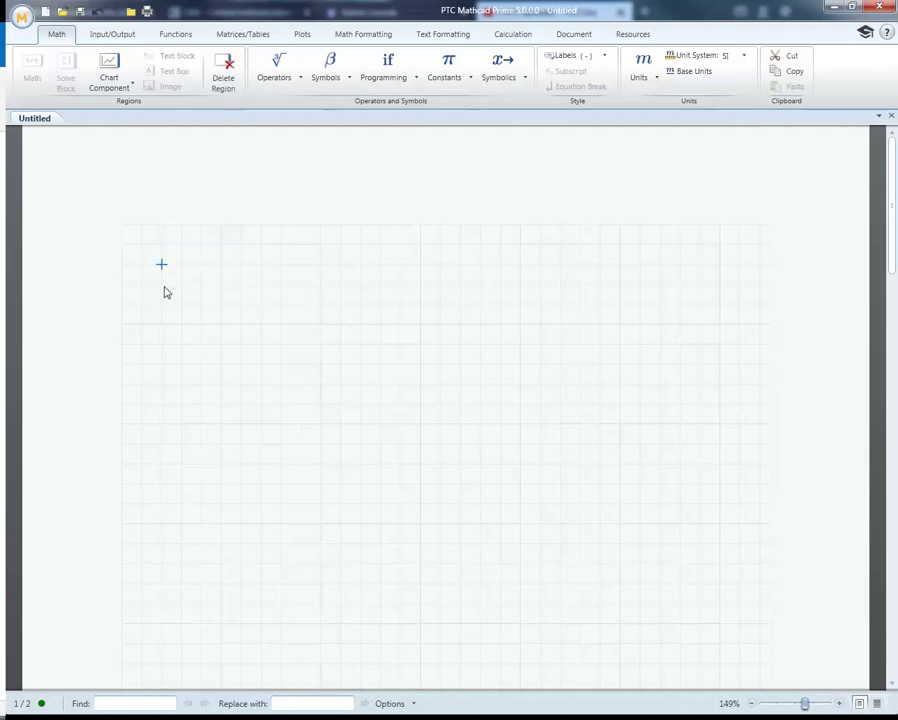
pyautogui.write('c=(2.997925·10^8)·m/s')
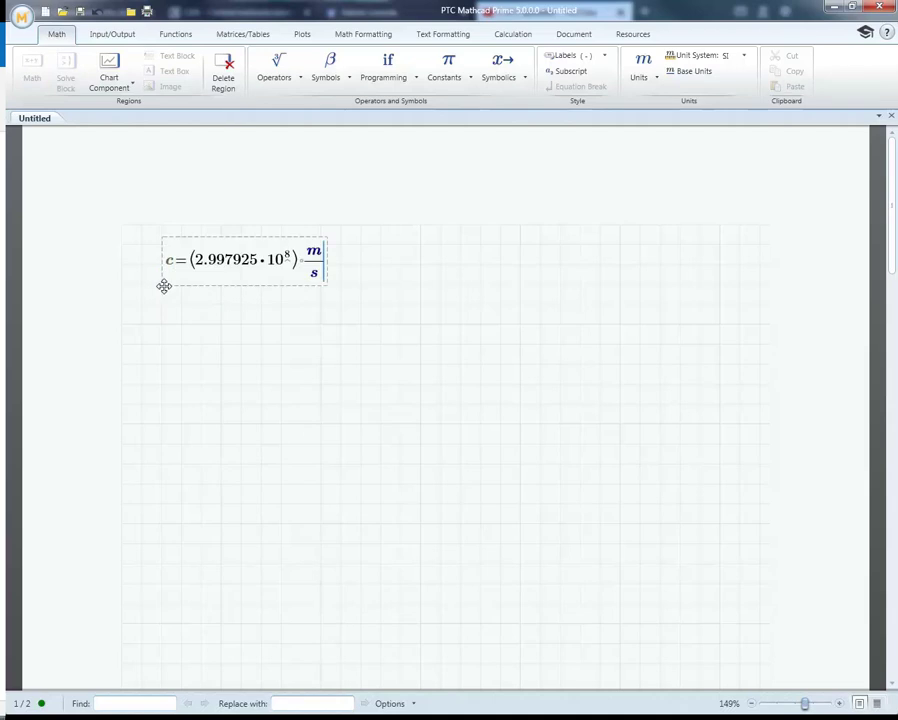
# Replace the evaluation of c with an evaluation of the built-in constant σ.
pyautogui.press('BackSpace')
pyautogui.press('BackSpace')
pyautogui.write('s')
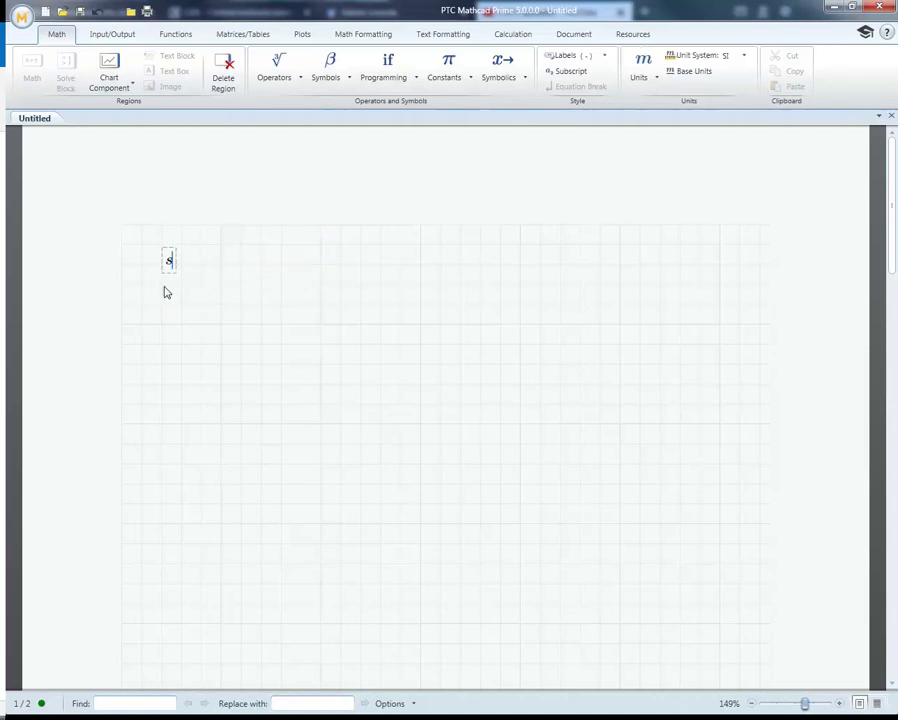
pyautogui.hotkey('ctrl', 'g')
pyautogui.write('= (5.6704·10^-8)·kg/(s^3·K^4')
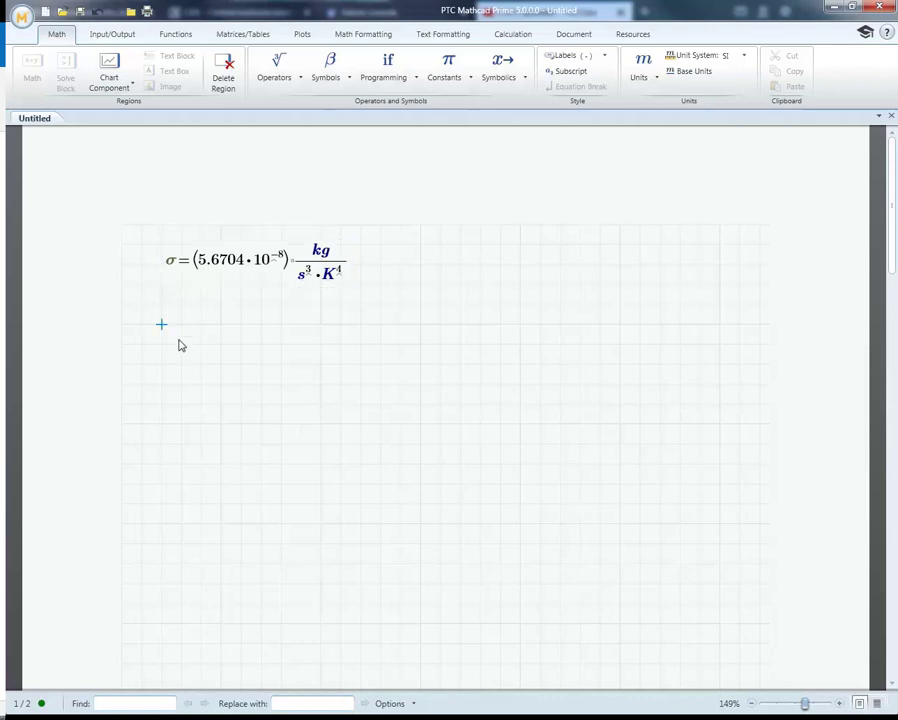
# Define σ as 5 kPa below the evaluated built-in constant.
pyautogui.click(160, 330)
pyautogui.write('s')
pyautogui.hotkey('ctrl', 'g')
pyautogui.write(':')
pyautogui.write('5*kP')
pyautogui.write('a')
pyautogui.press('Return')
pyautogui.press('Return')
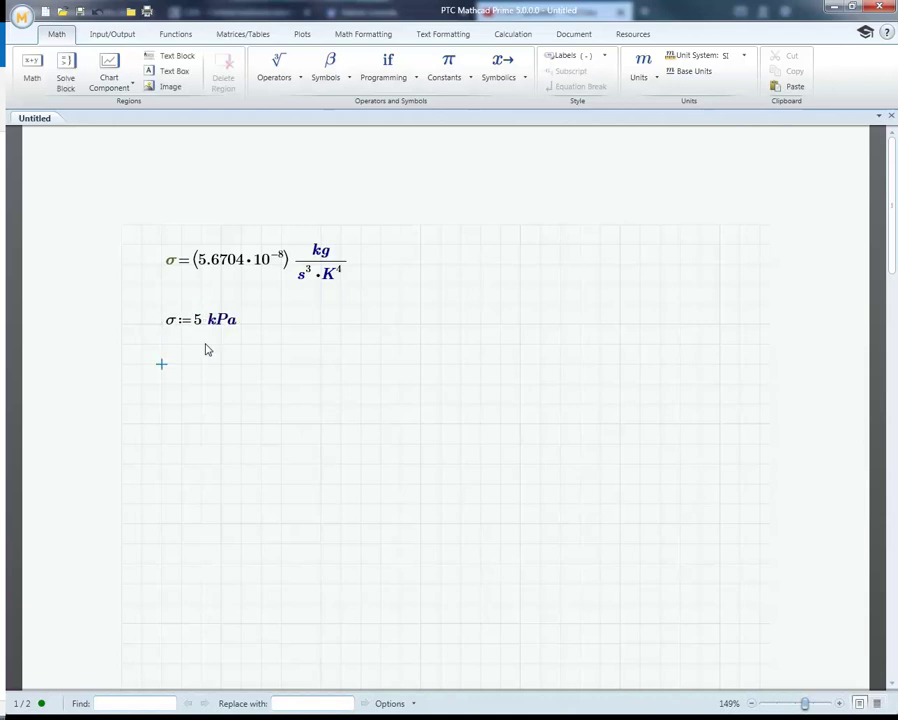
# Evaluate the redefined σ below its definition.
pyautogui.write('s')
pyautogui.hotkey('ctrl', 'g')
pyautogui.write('=(5·10^3) Pa')
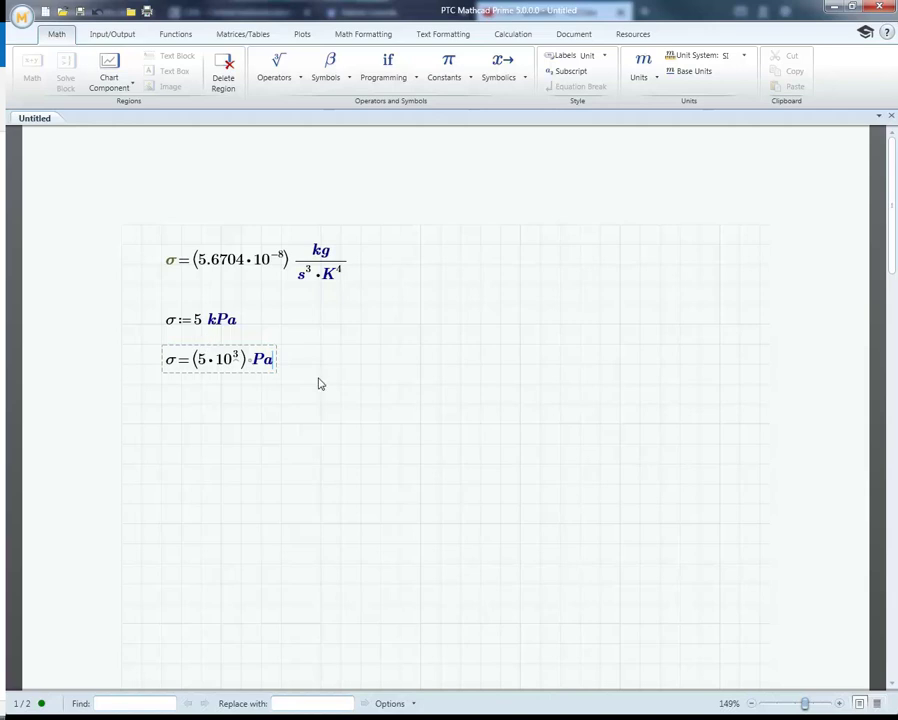
# Delete all σ regions and define f′ with the literal subscript c as 4000 psi.
pyautogui.moveTo(380, 403); pyautogui.dragTo(142, 256)
pyautogui.press('Delete')
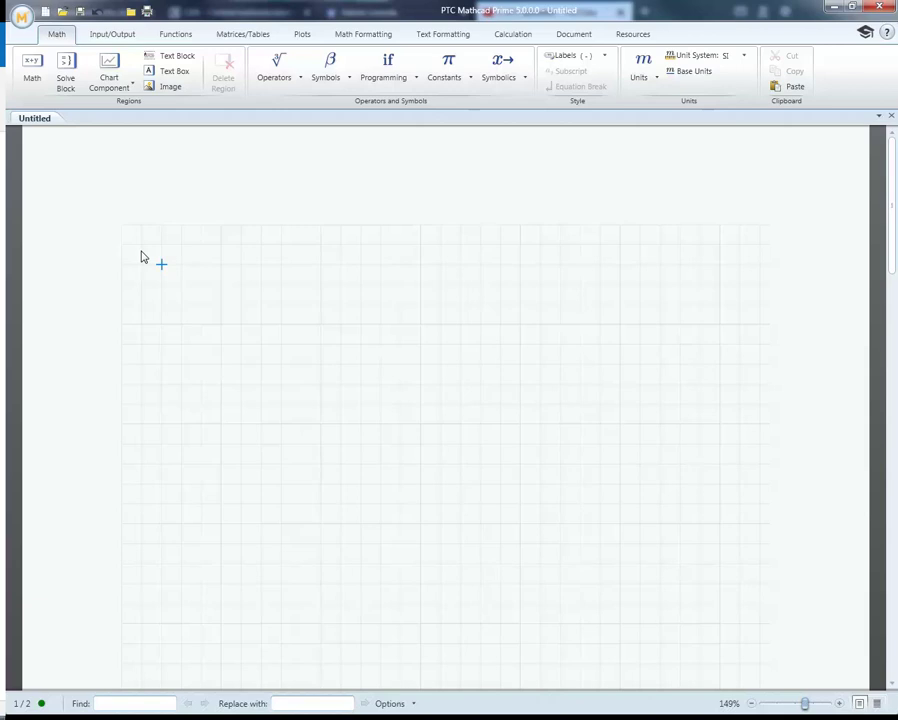
pyautogui.write('f')
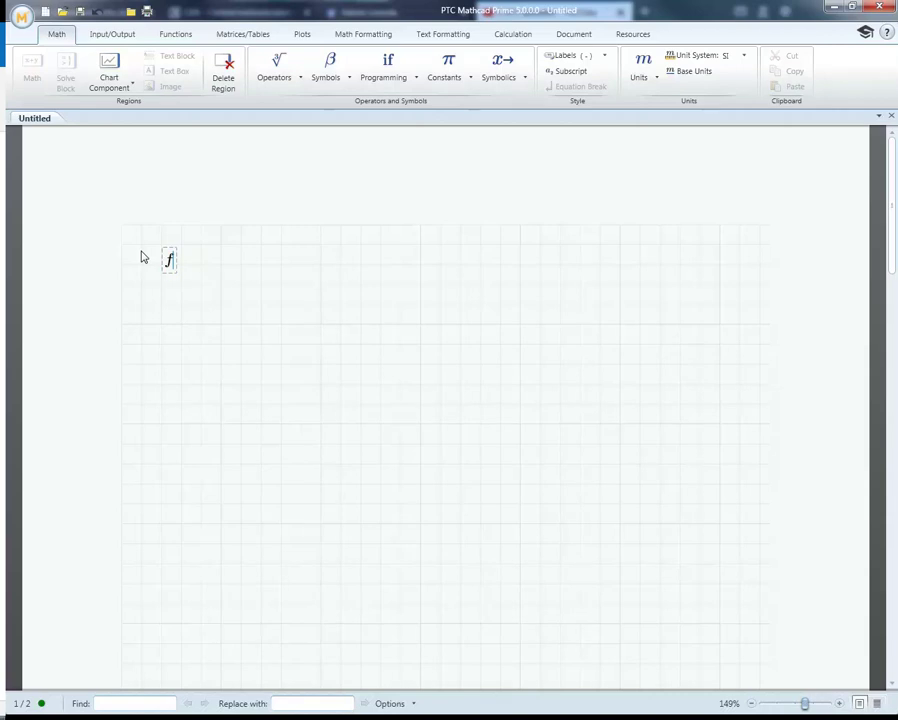
pyautogui.write("'")
pyautogui.hotkey('ctrl', '-')
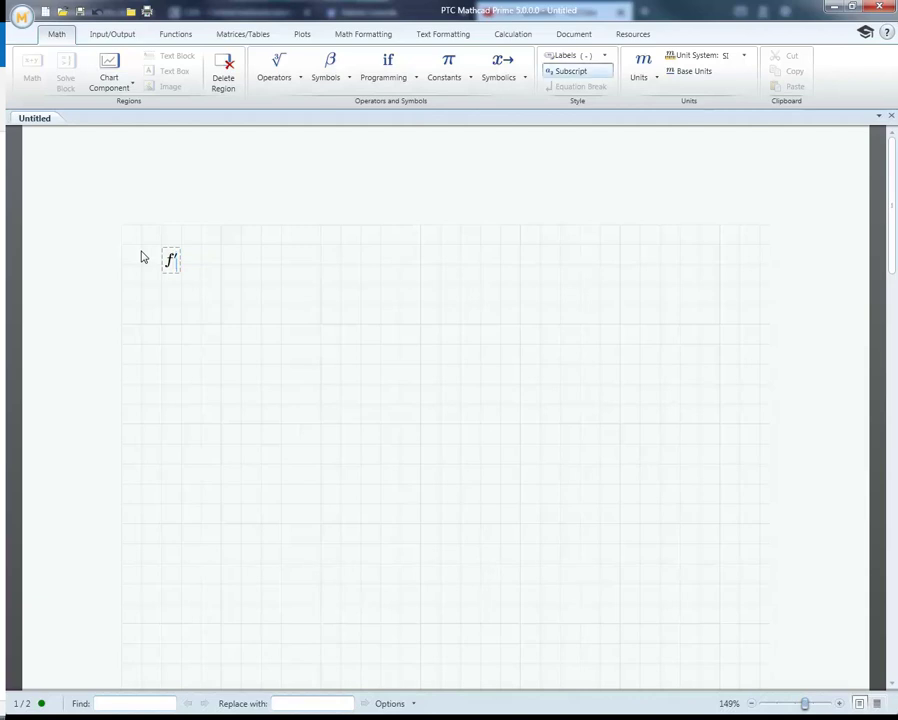
pyautogui.write('c:=400')
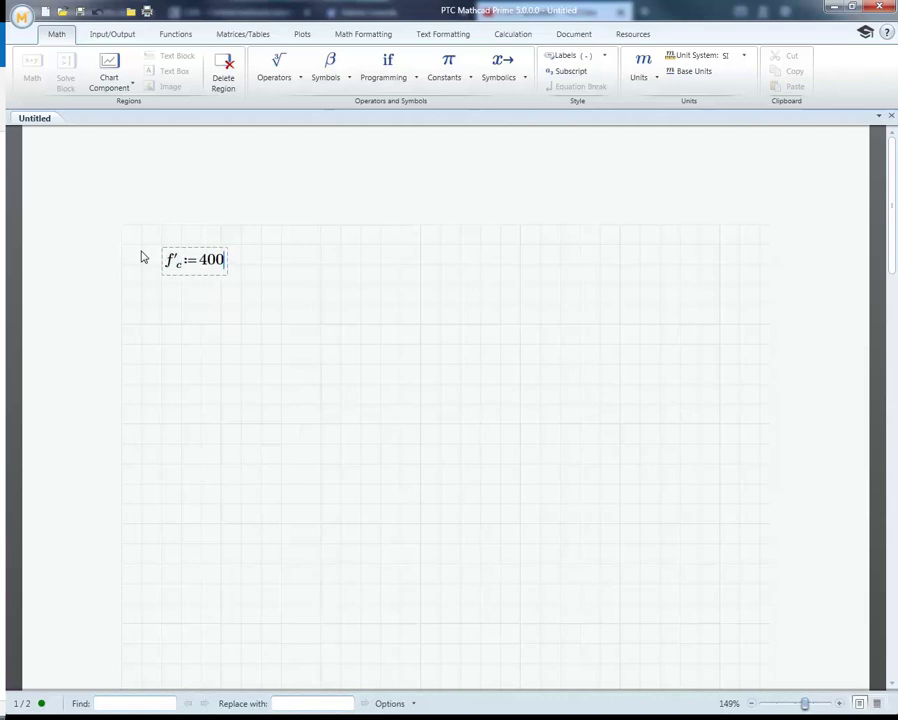
pyautogui.write('0*psi')
pyautogui.press('Return')
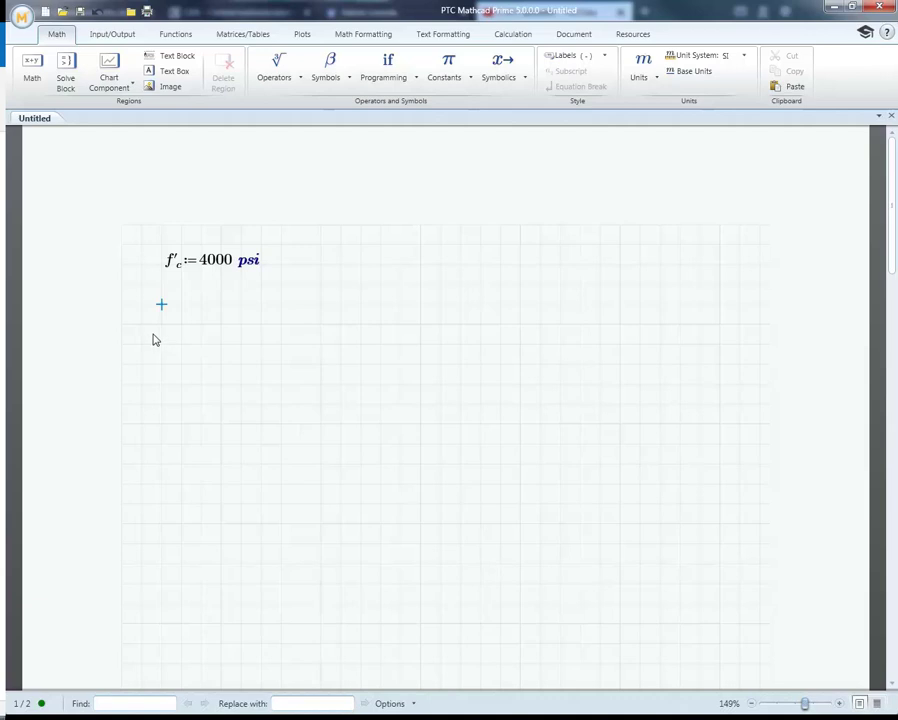
# Delete the f′c definition and define fortnight as 14 day in its place.
pyautogui.moveTo(316, 305); pyautogui.dragTo(158, 238)
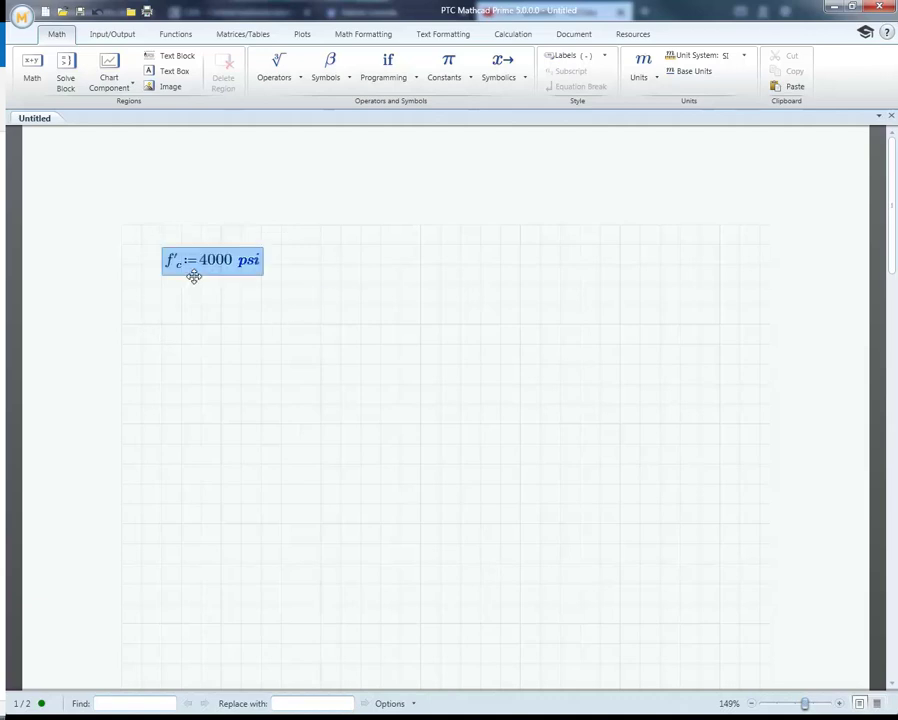
pyautogui.press('Delete')
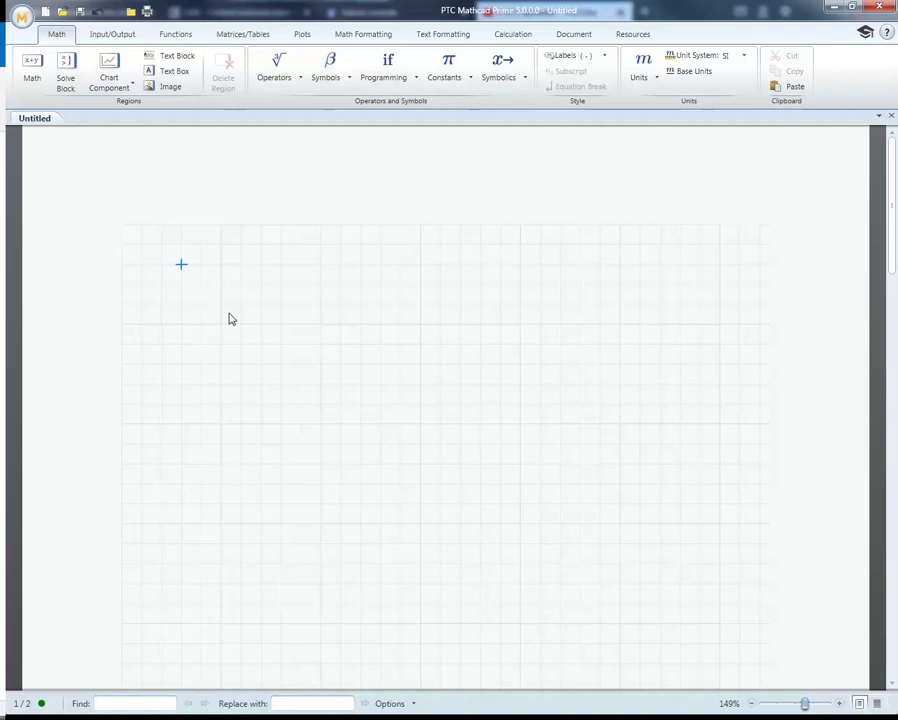
pyautogui.write('fortn')
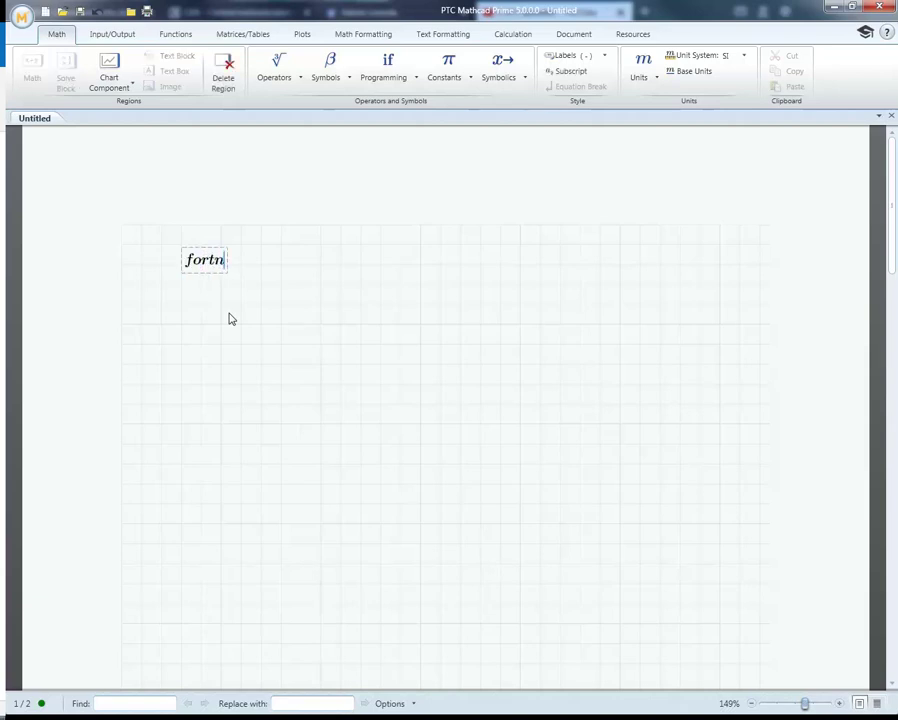
pyautogui.write('ight:=')
pyautogui.write('14')
pyautogui.write('*day')
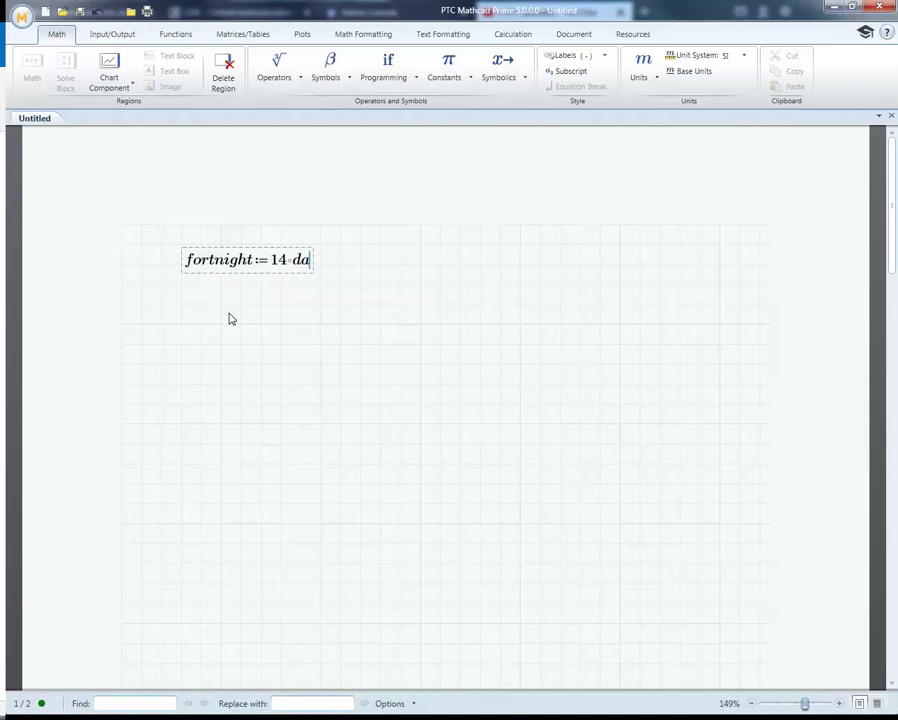
pyautogui.click(182, 324)
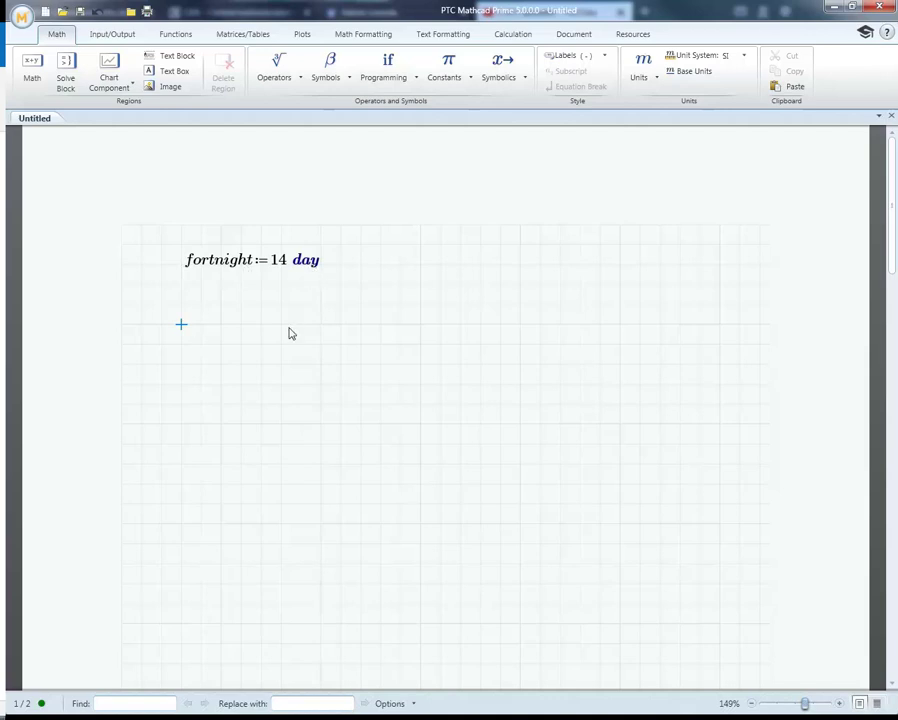
# Evaluate 2 day below the definition, with the result expressed in fortnight.
pyautogui.write('2*day=')
pyautogui.press('BackSpace')
pyautogui.write('fortnight')
pyautogui.press('Return')
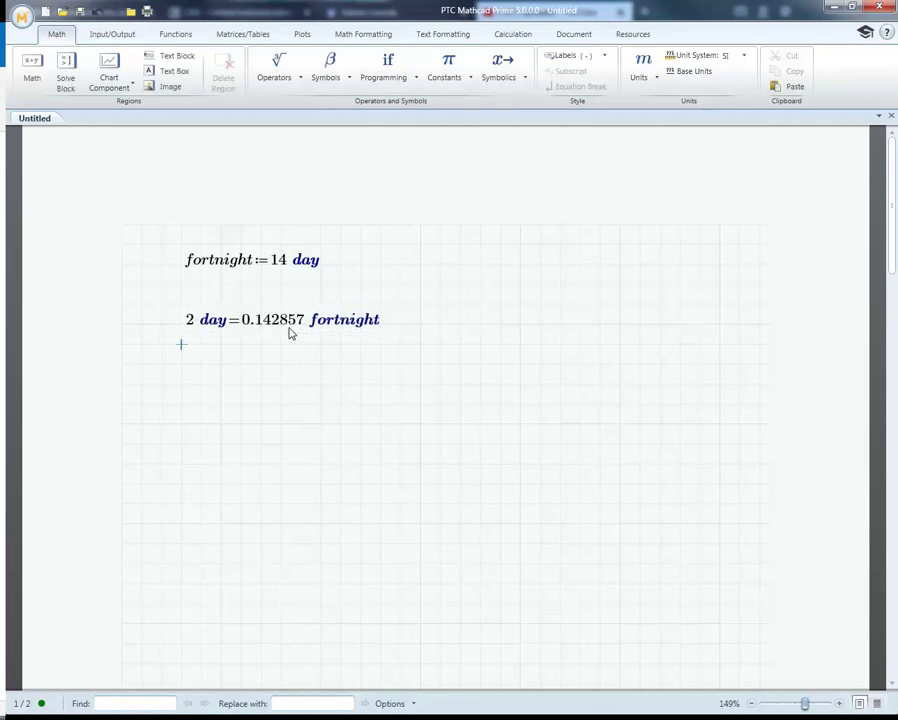
# Set the label of fortnight in its definition to Unit.
pyautogui.click(226, 266)
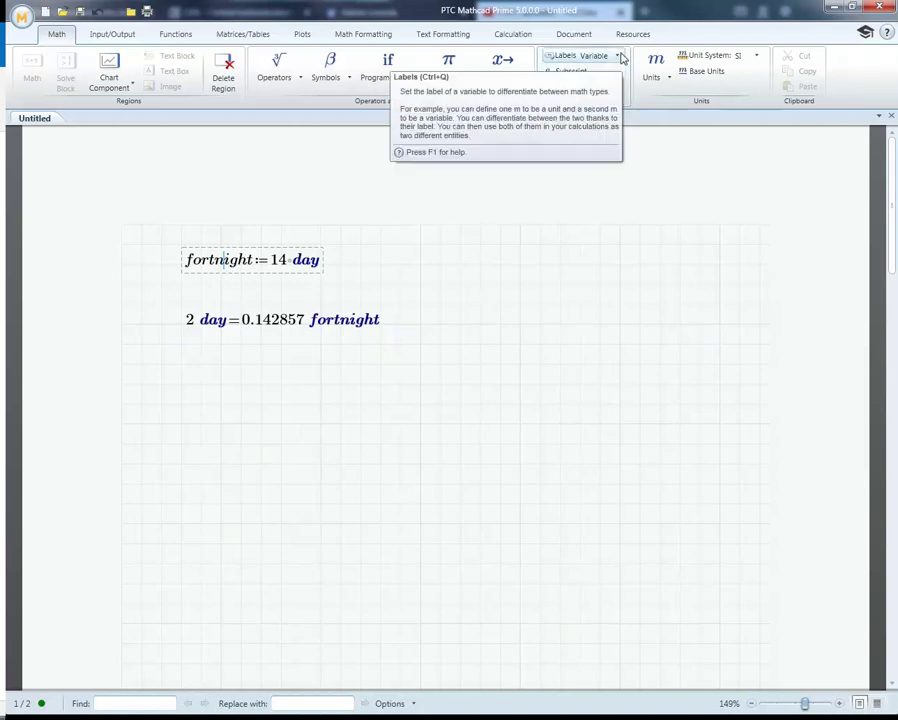
pyautogui.click(618, 56)
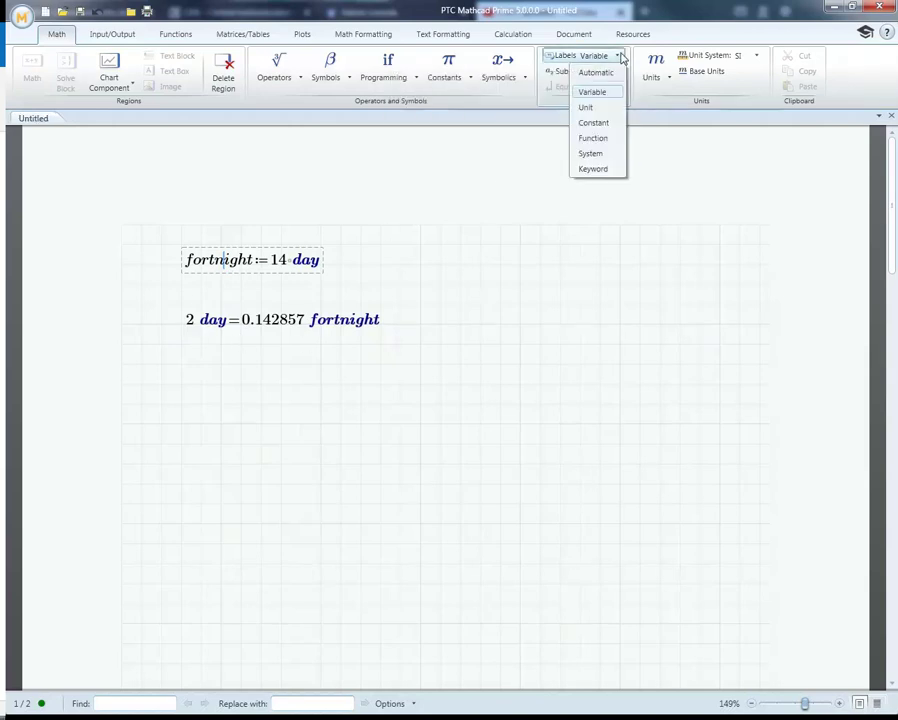
pyautogui.click(592, 110)
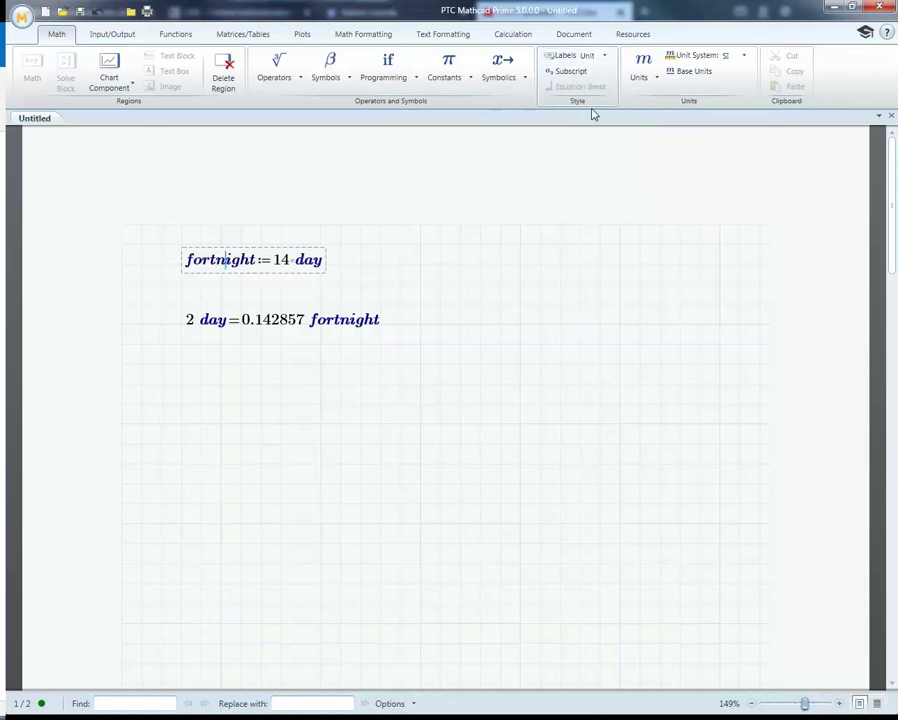
pyautogui.click(481, 323)
# Evaluate 1 yr below the 2 day result, with the answer expressed in fortnight.
pyautogui.click(182, 364)
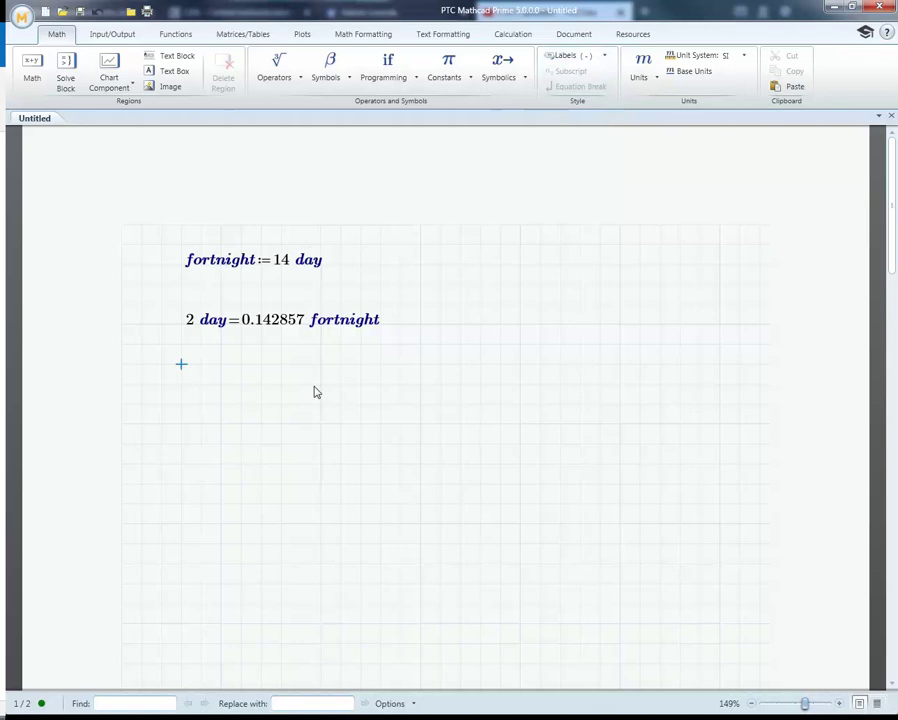
pyautogui.write('1')
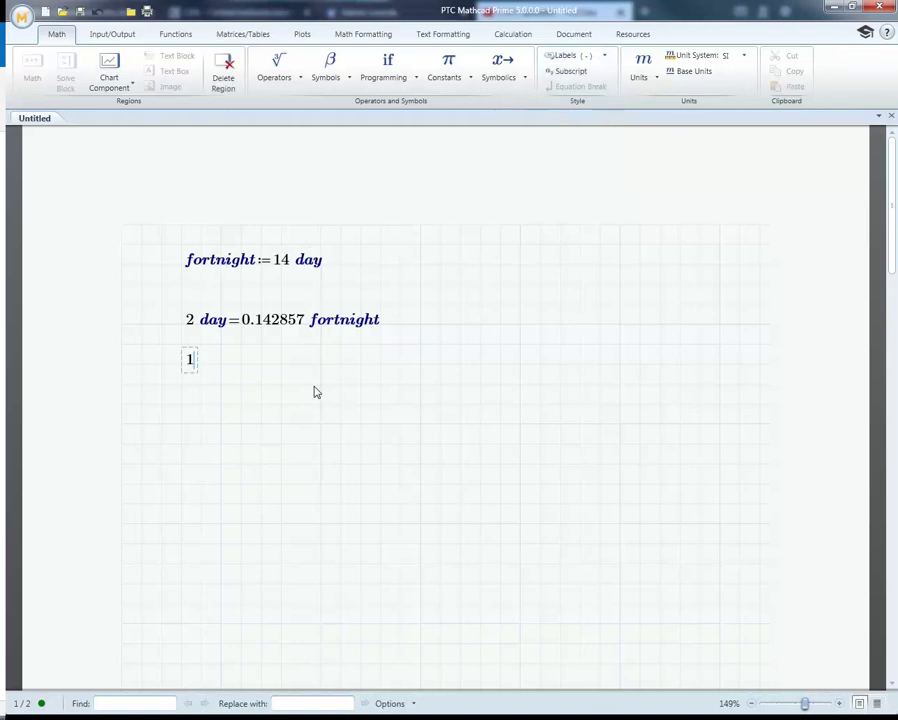
pyautogui.write('·yr')
pyautogui.write('=(3.155693·10^7)·s')
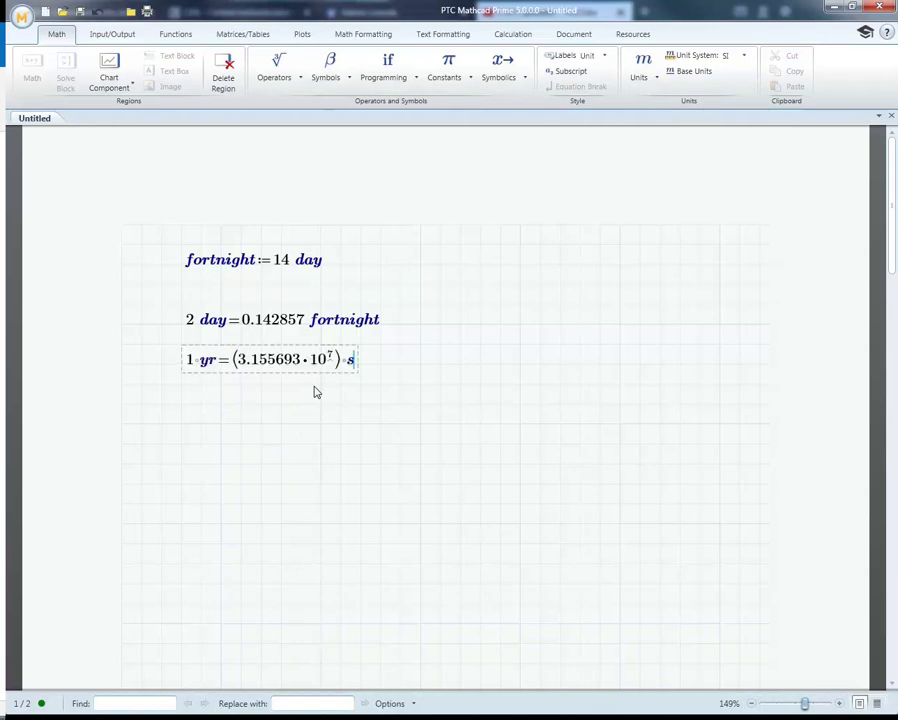
pyautogui.press('BackSpace')
pyautogui.write('fo')
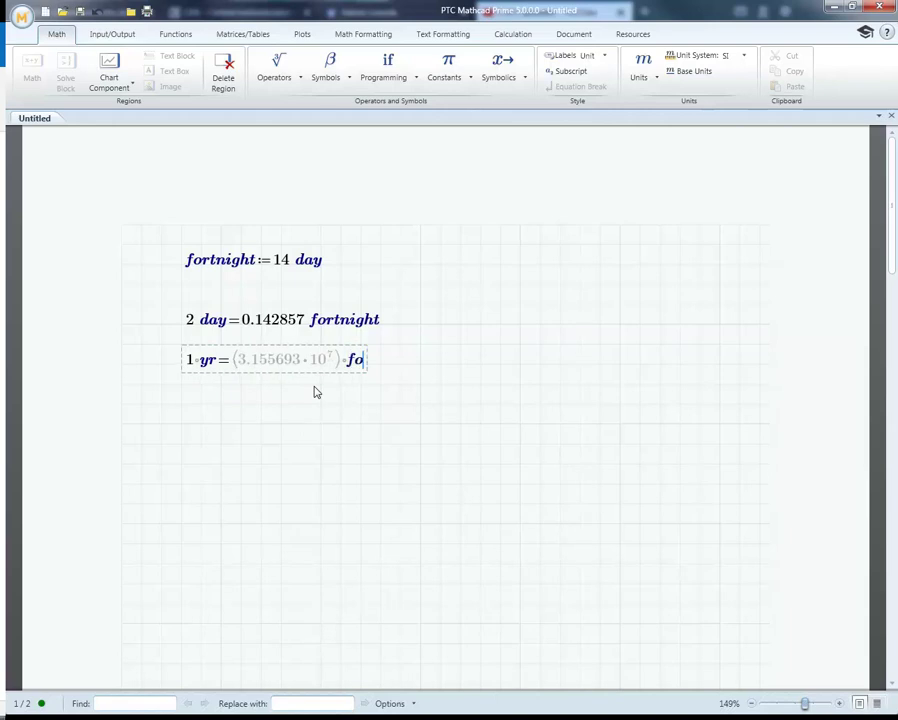
pyautogui.write('rtnight')
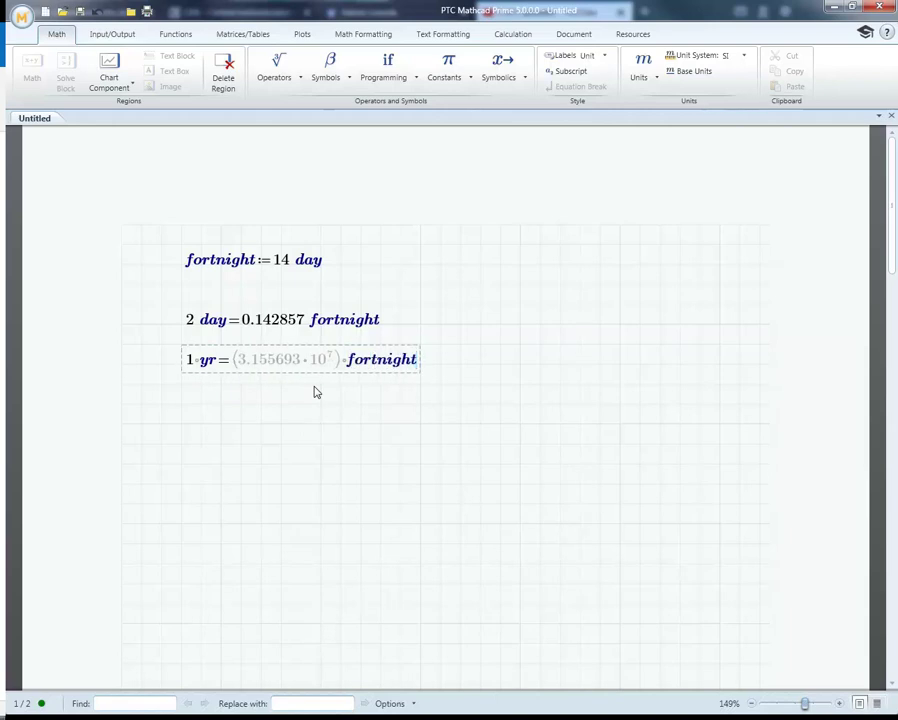
pyautogui.press('Return')
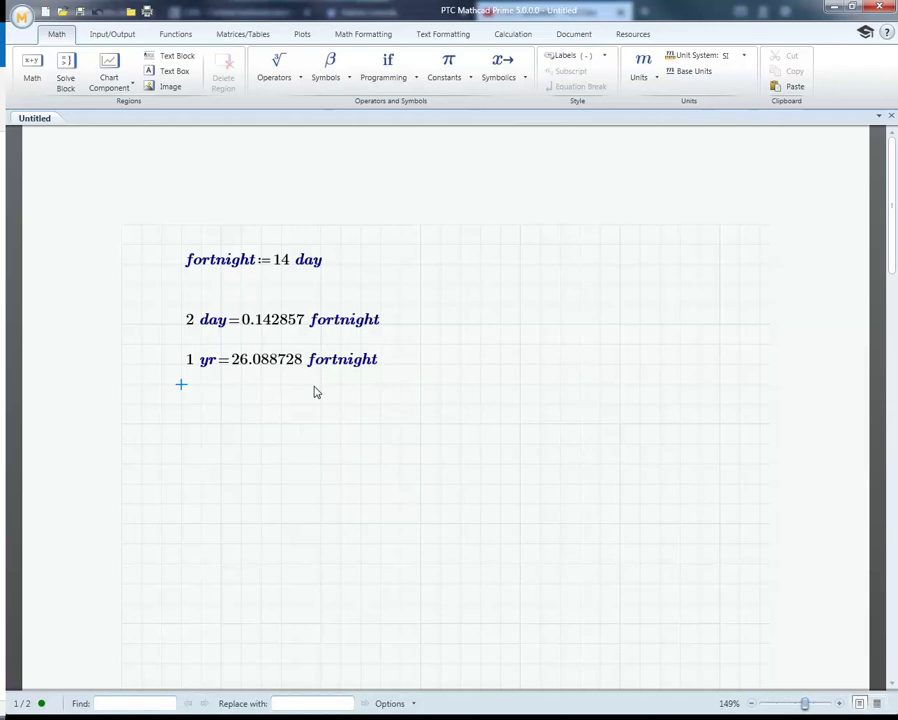
# Delete all three fortnight regions and define a variable named with a person's first name as 2 m in their place.
pyautogui.click(457, 402)
pyautogui.moveTo(424, 390); pyautogui.dragTo(158, 249)
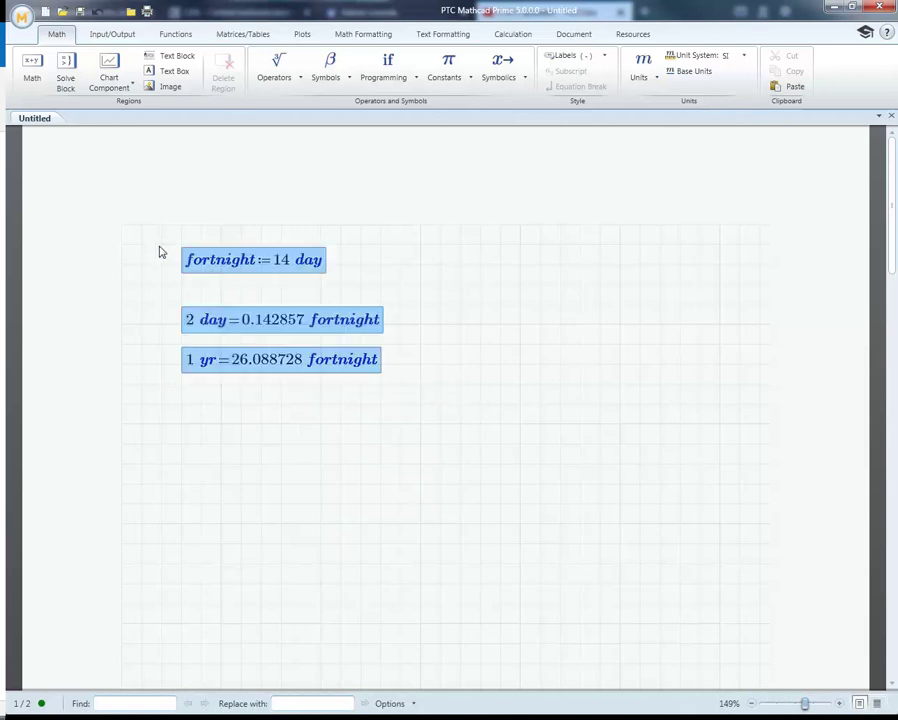
pyautogui.press('Delete')
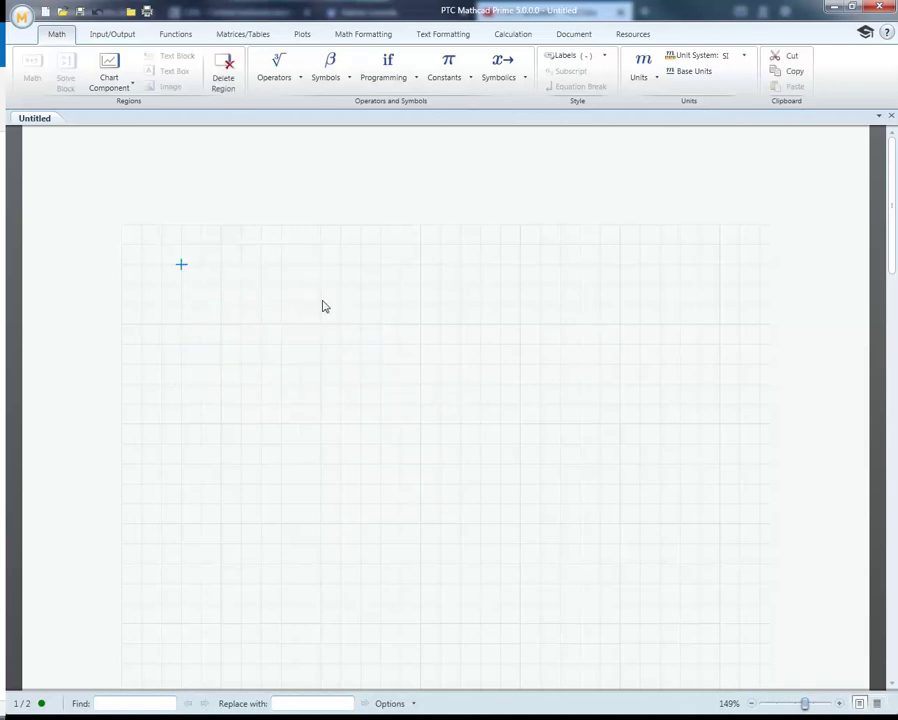
pyautogui.click(182, 285)
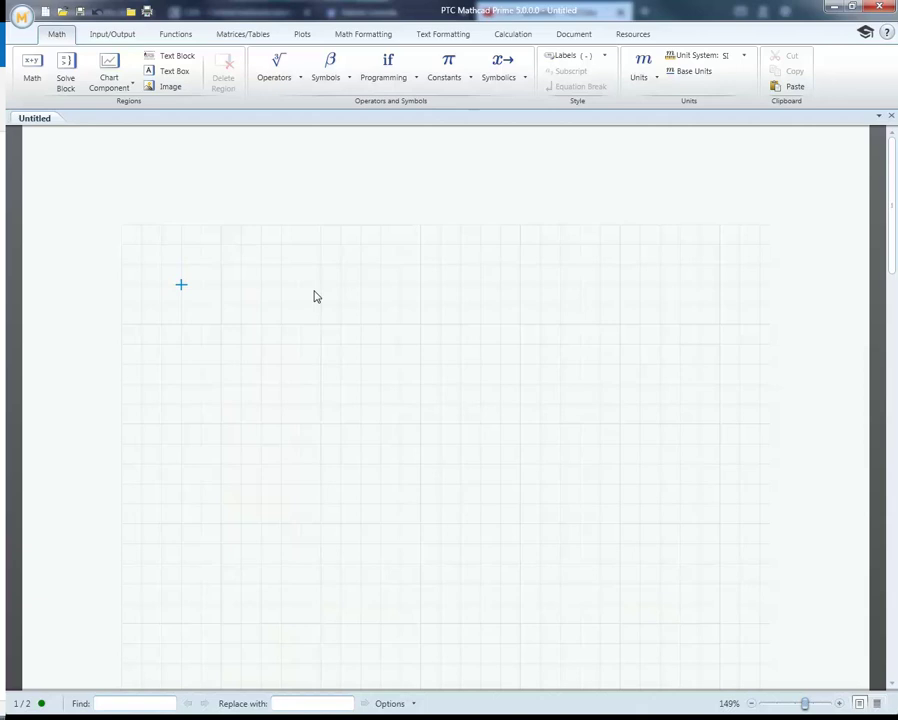
pyautogui.write('dou')
pyautogui.write('g')
pyautogui.write(':2')
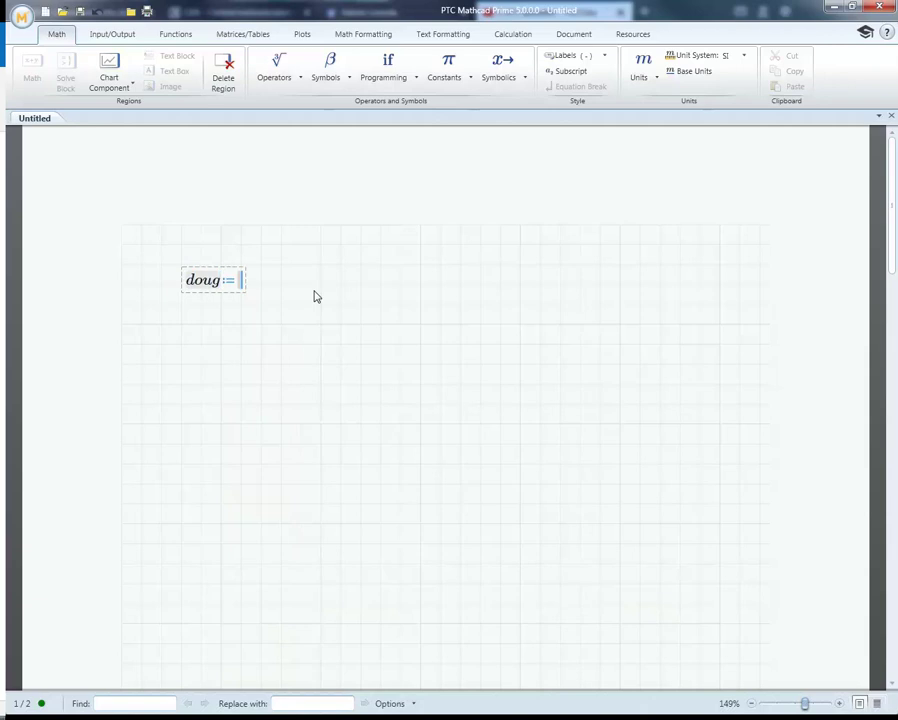
pyautogui.write('m')
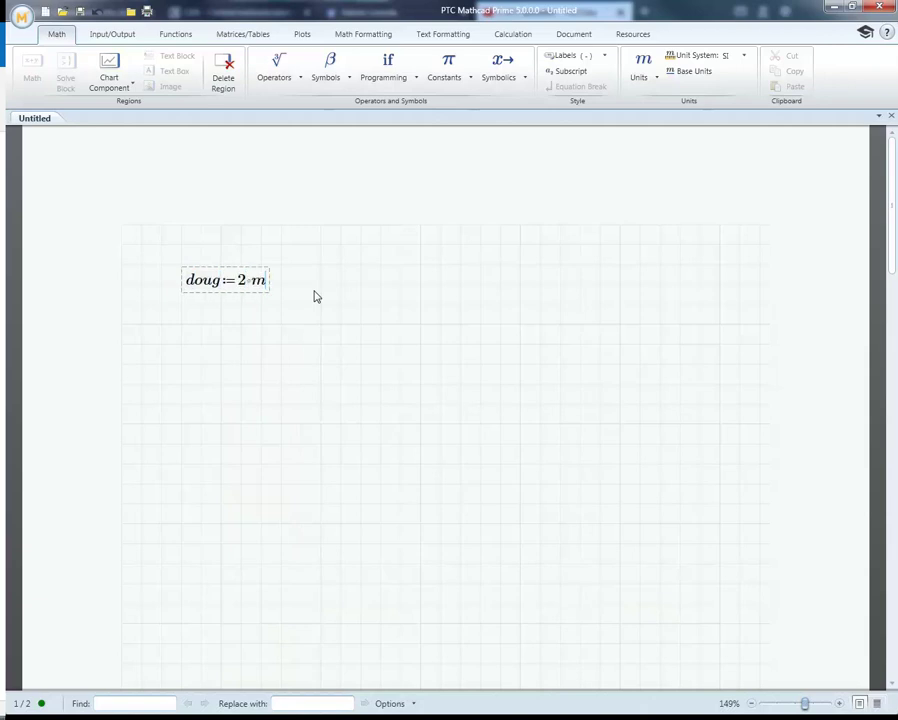
# Evaluate 100 m below the definition, with the result expressed in the newly defined first-name variable.
pyautogui.click(176, 350)
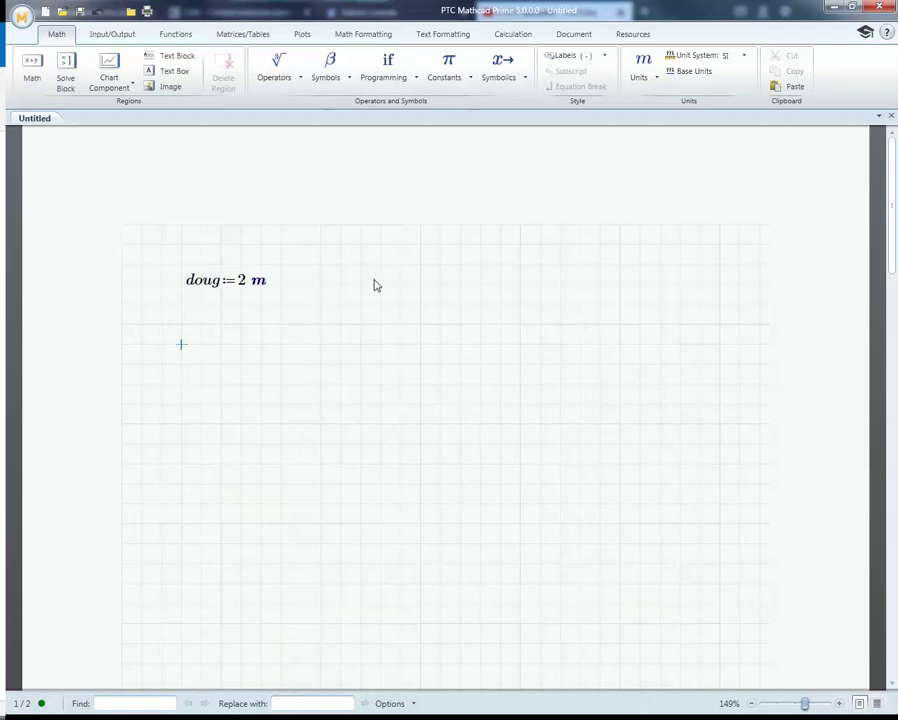
pyautogui.write('100·')
pyautogui.write('m ')
pyautogui.write('=')
pyautogui.press('BackSpace')
pyautogui.write('doug')
pyautogui.press('Return')
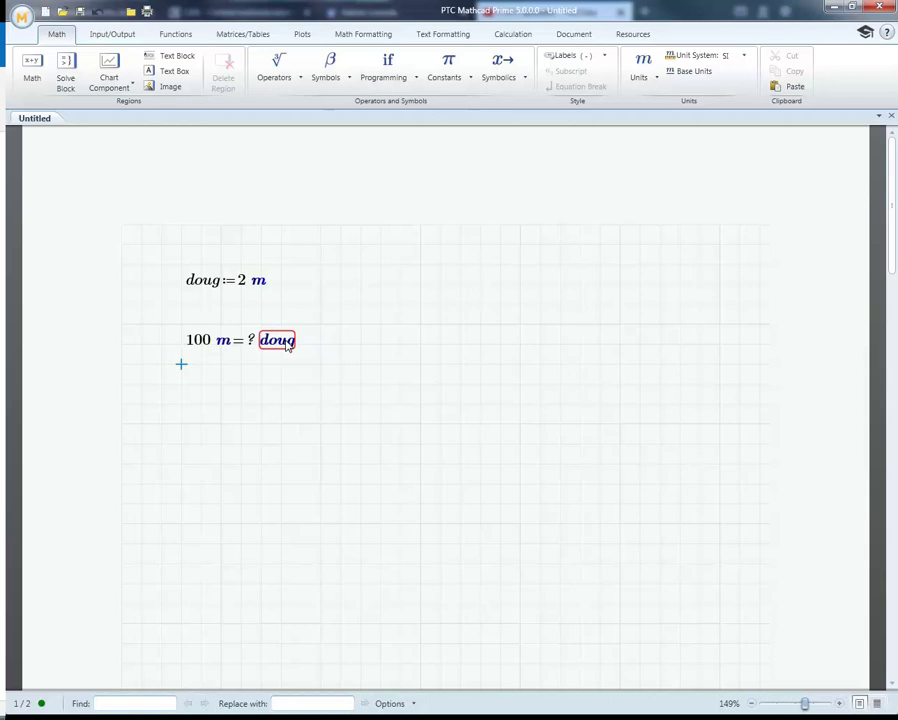
# Set the label of the first-name variable in its definition to Unit.
pyautogui.click(219, 287)
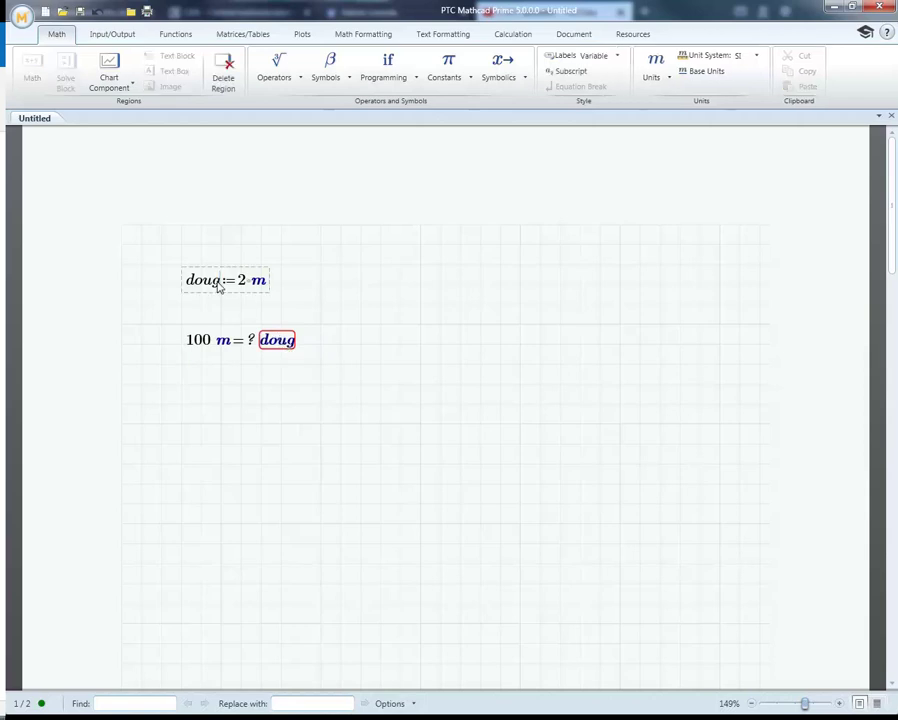
pyautogui.click(617, 56)
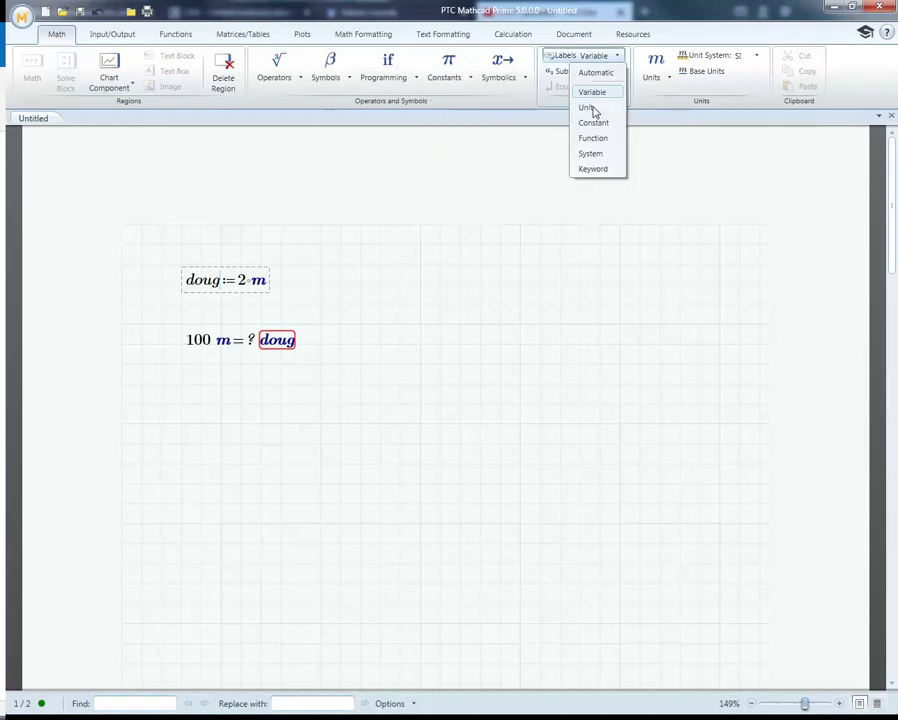
pyautogui.click(591, 108)
pyautogui.click(446, 285)
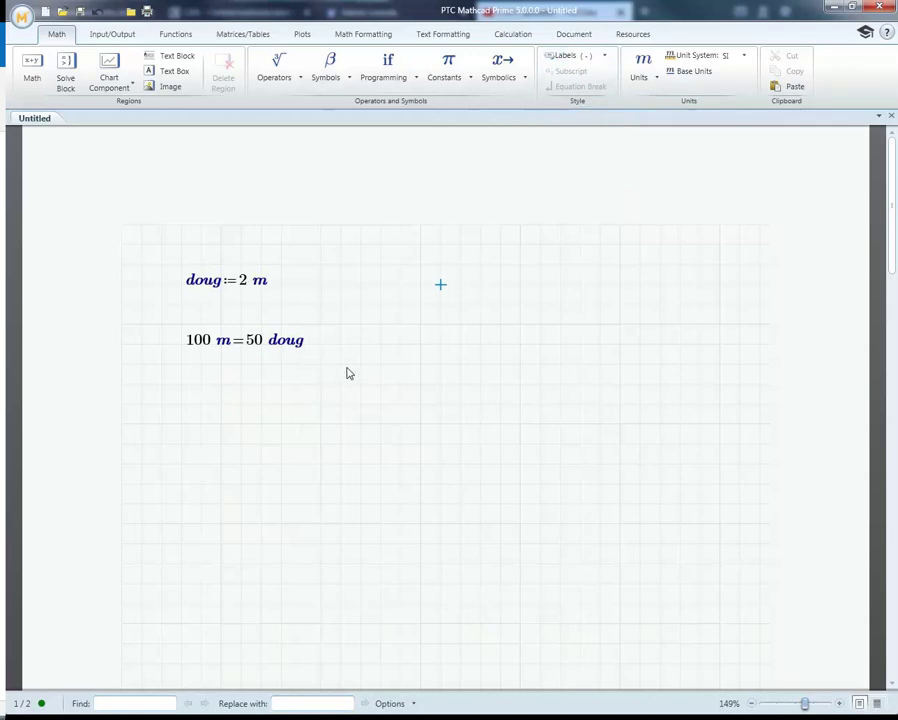
# Change the evaluated length to 1 m in the custom unit conversion.
pyautogui.click(194, 344)
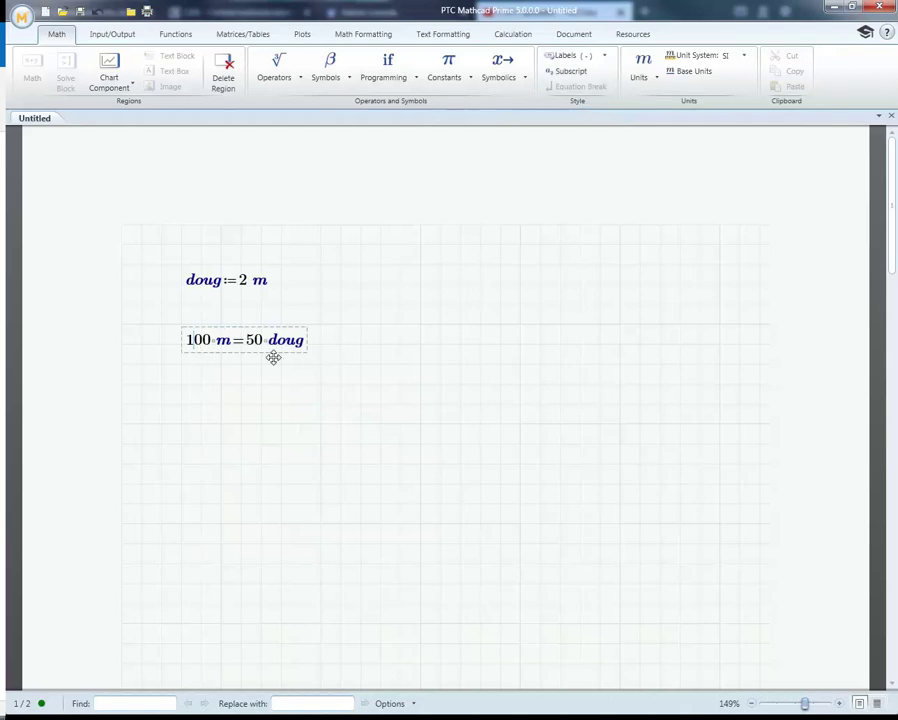
pyautogui.press('Delete')
pyautogui.press('Delete')
pyautogui.press('Return')
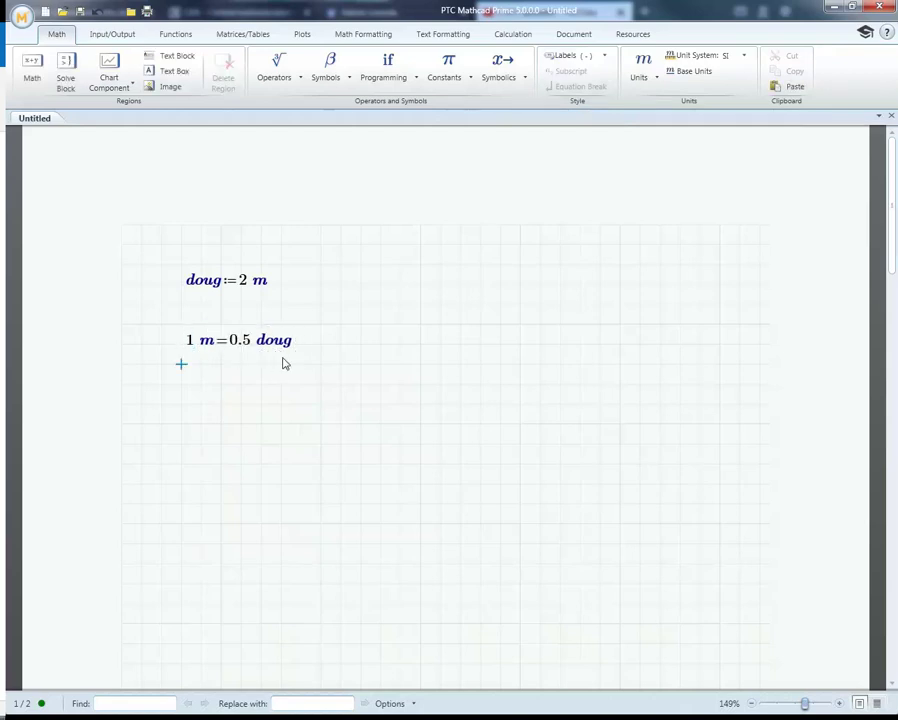
# Delete both custom unit regions and define the function f(x,y) as cos(x)+sin(y).
pyautogui.click(361, 364)
pyautogui.moveTo(361, 366); pyautogui.dragTo(166, 264)
pyautogui.press('Delete')
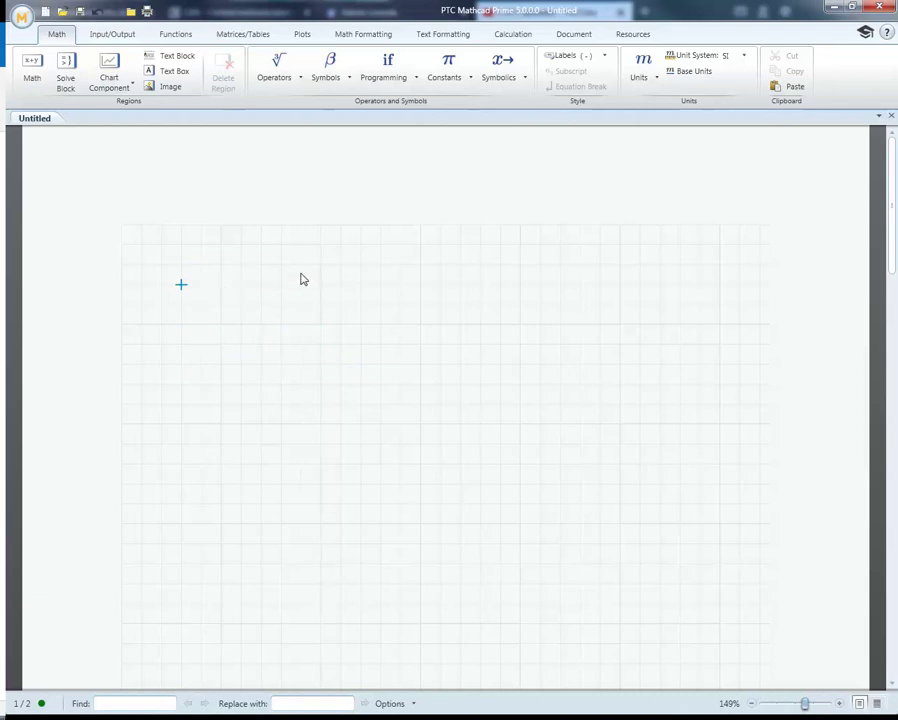
pyautogui.write('f')
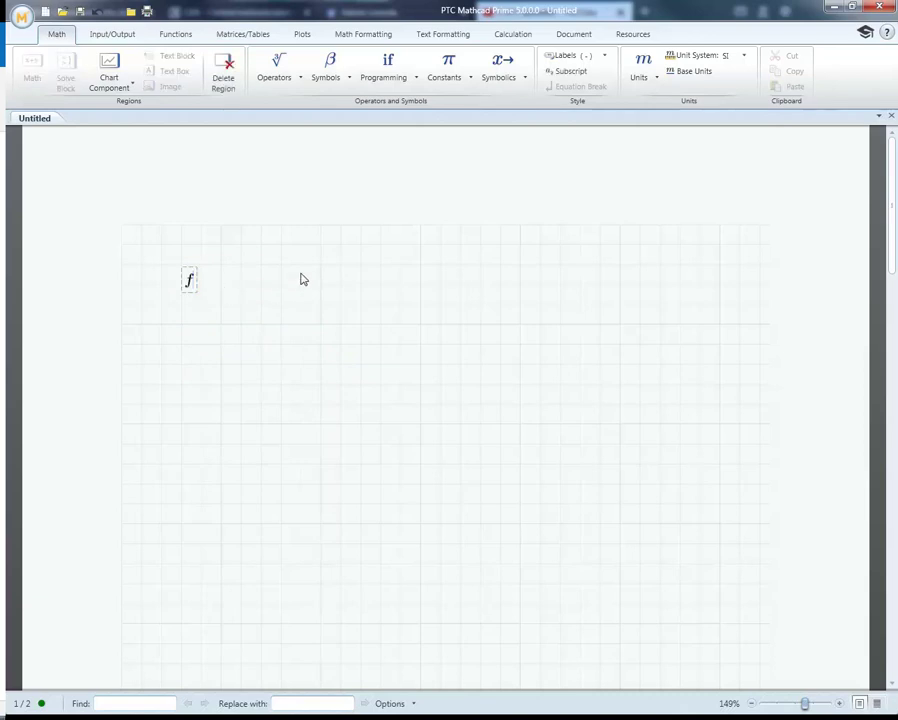
pyautogui.write('(x,y):=')
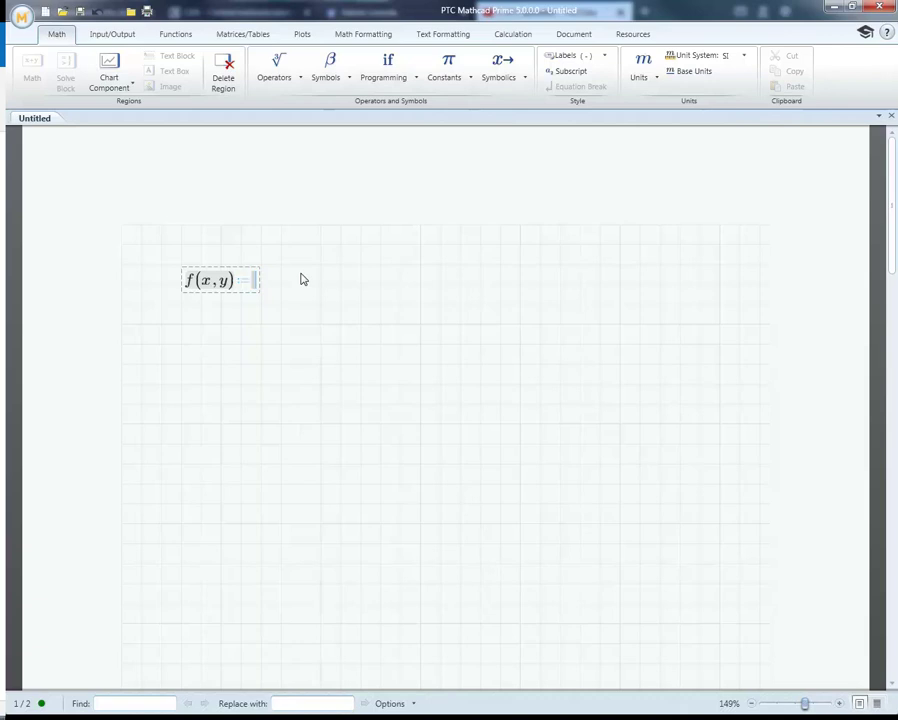
pyautogui.write('cos(x')
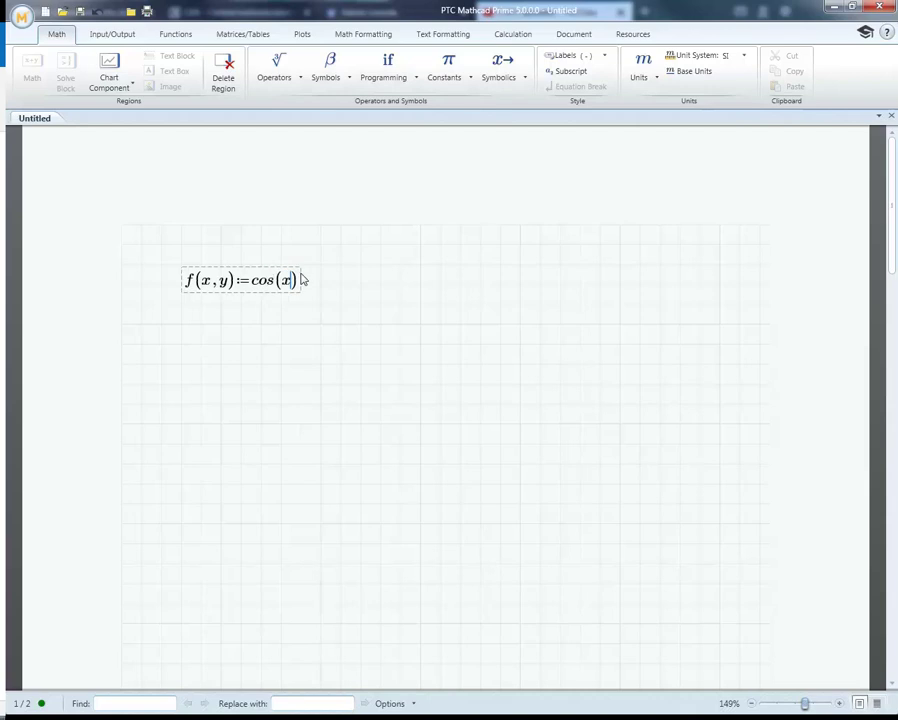
pyautogui.write('+')
pyautogui.press('BackSpace')
pyautogui.press('Right')
pyautogui.write('*sin(y)')
# Insert a 3D plot below the function definition and plot f on its z-axis.
pyautogui.click(200, 364)
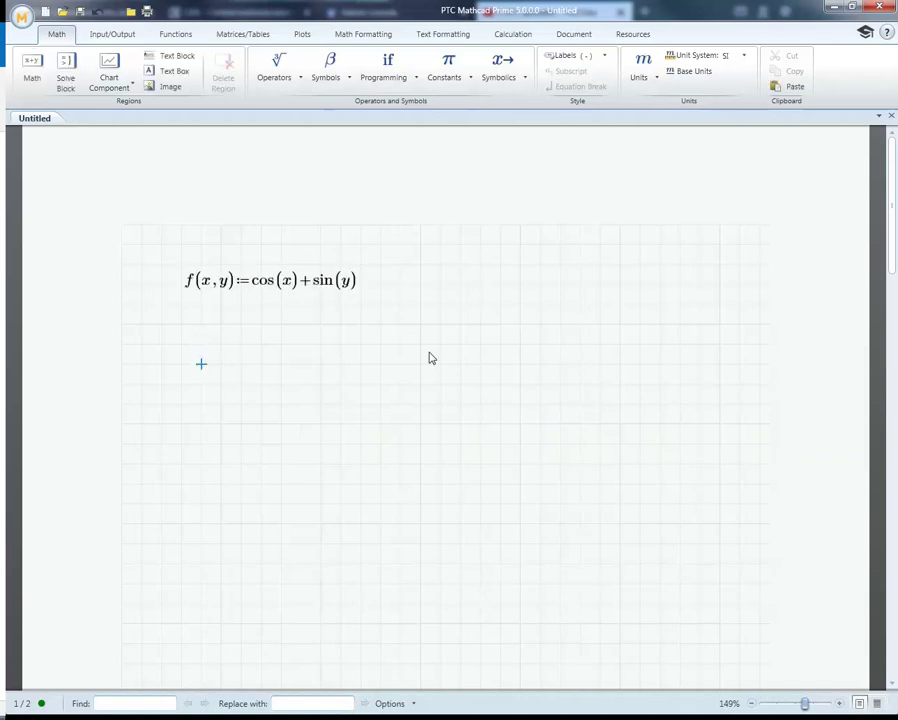
pyautogui.hotkey('ctrl', '2')
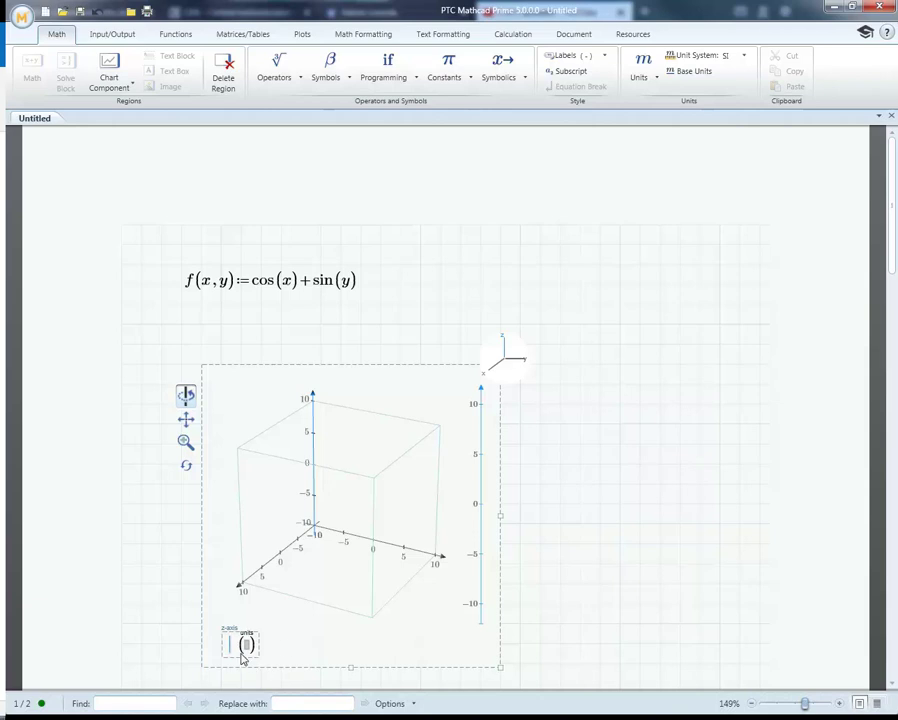
pyautogui.write('f')
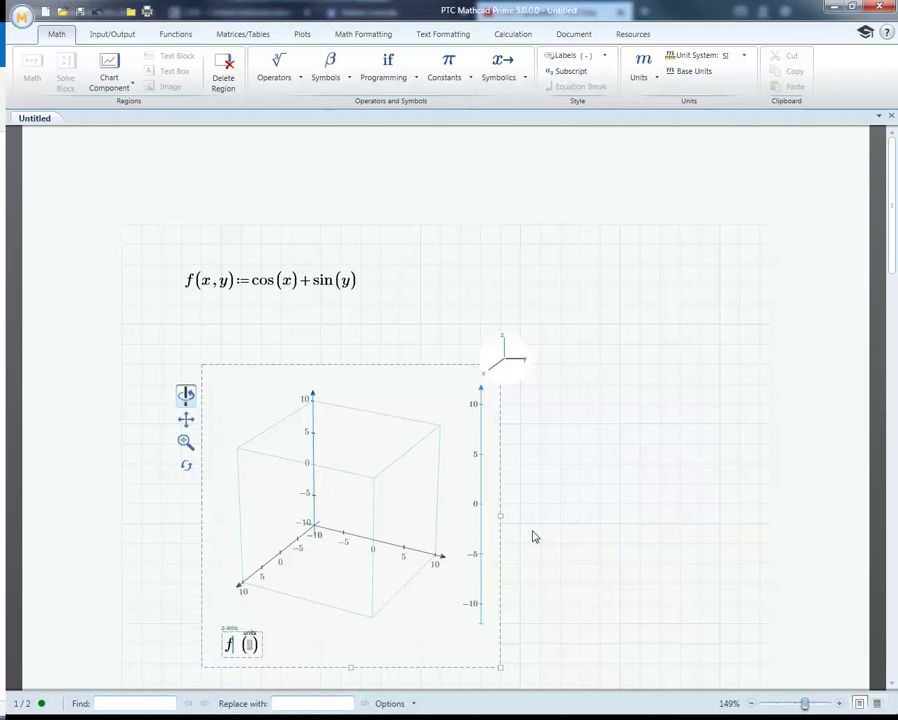
pyautogui.click(579, 486)
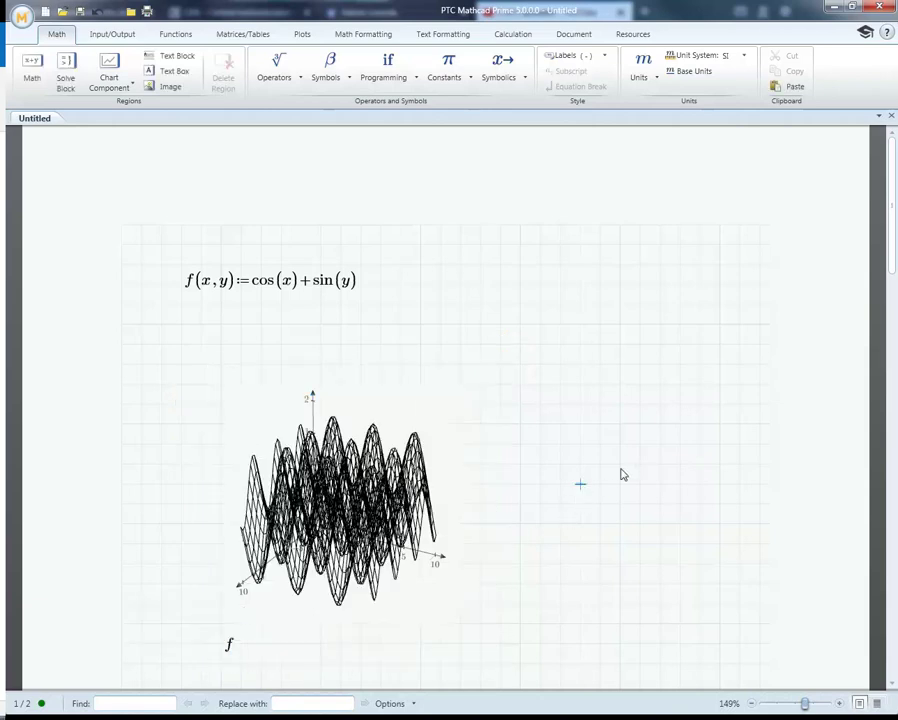
# Set the 3D plot's trace color to light teal and its surface fill to yellow.
pyautogui.scroll(-1, 533, 461)
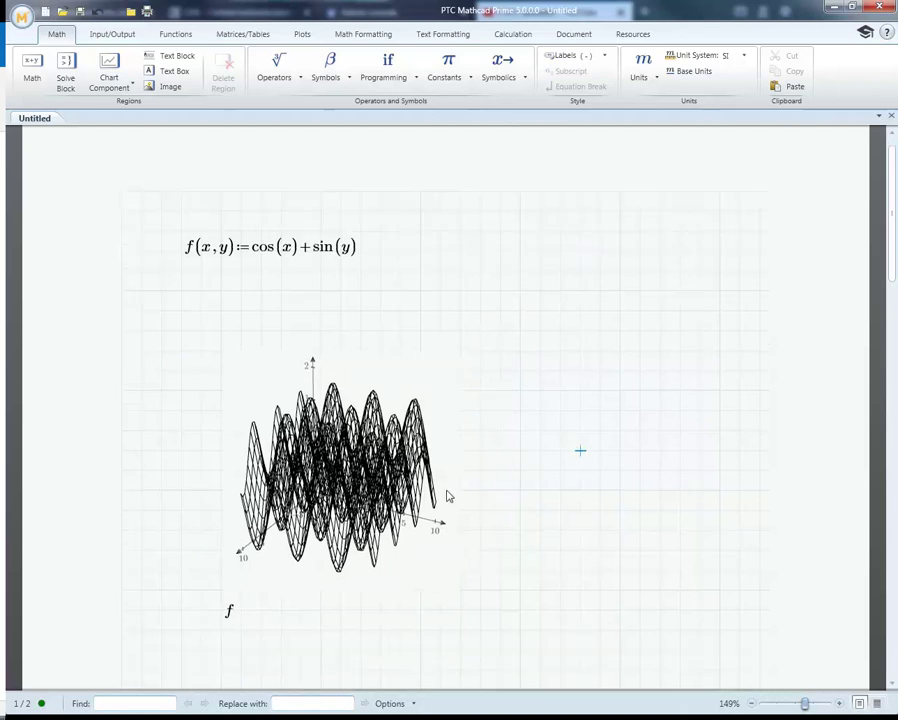
pyautogui.click(340, 470)
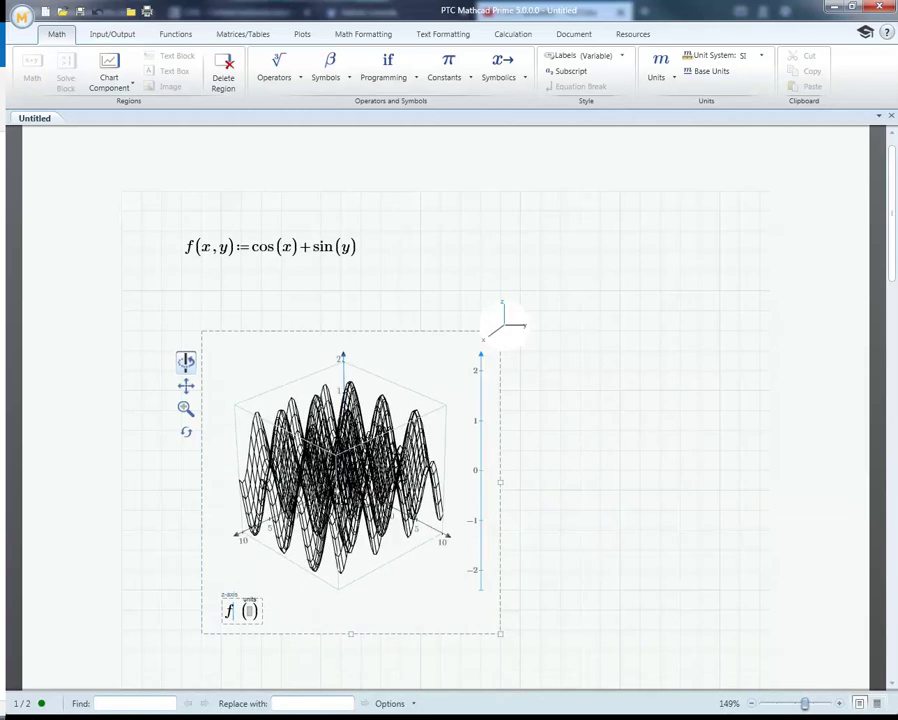
pyautogui.click(299, 35)
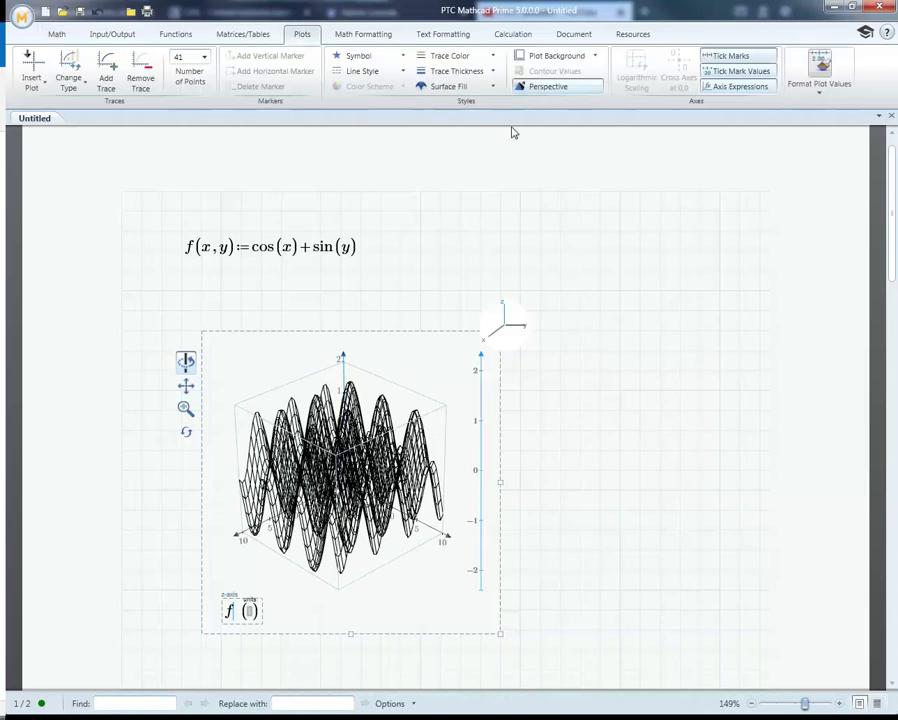
pyautogui.click(493, 57)
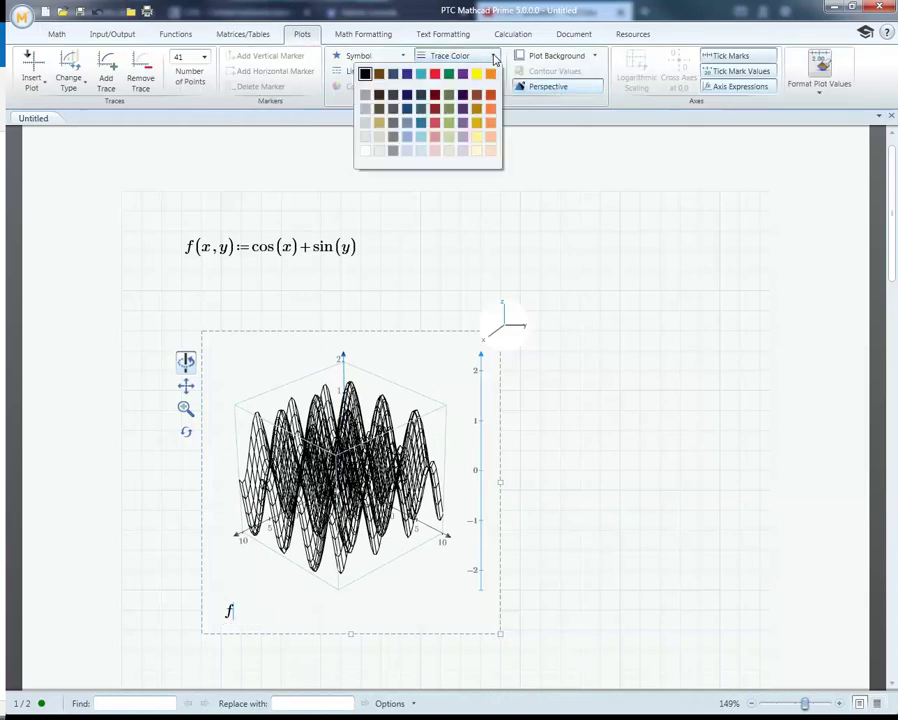
pyautogui.click(421, 141)
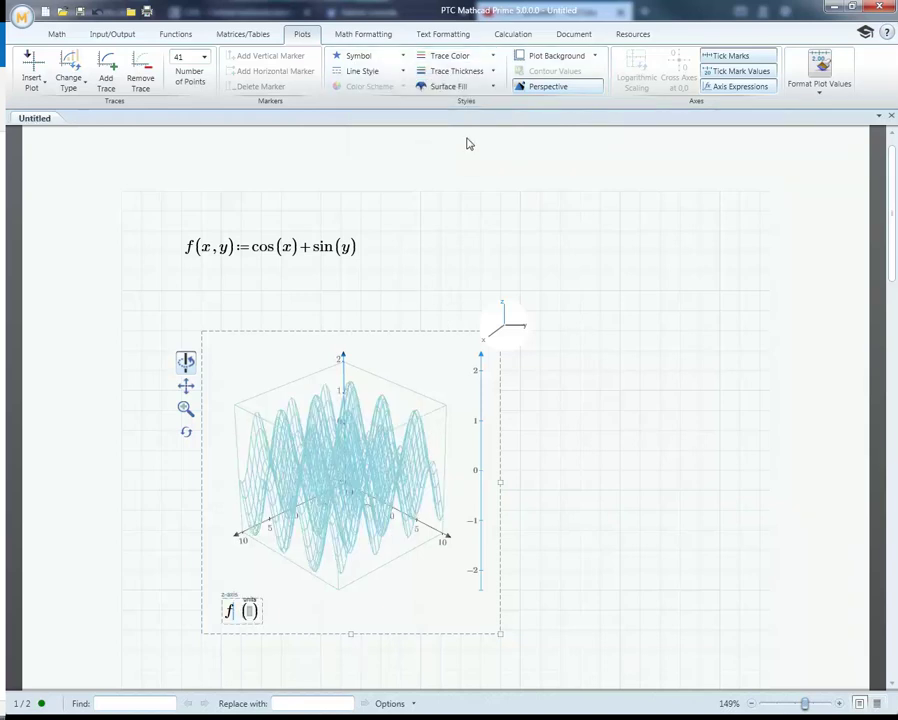
pyautogui.click(494, 88)
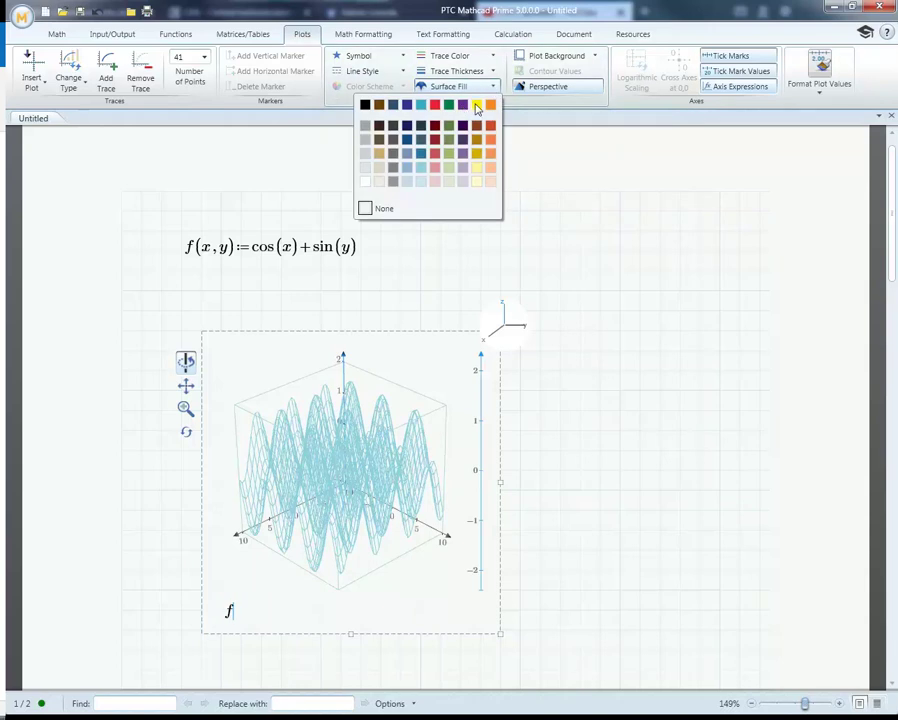
pyautogui.click(477, 105)
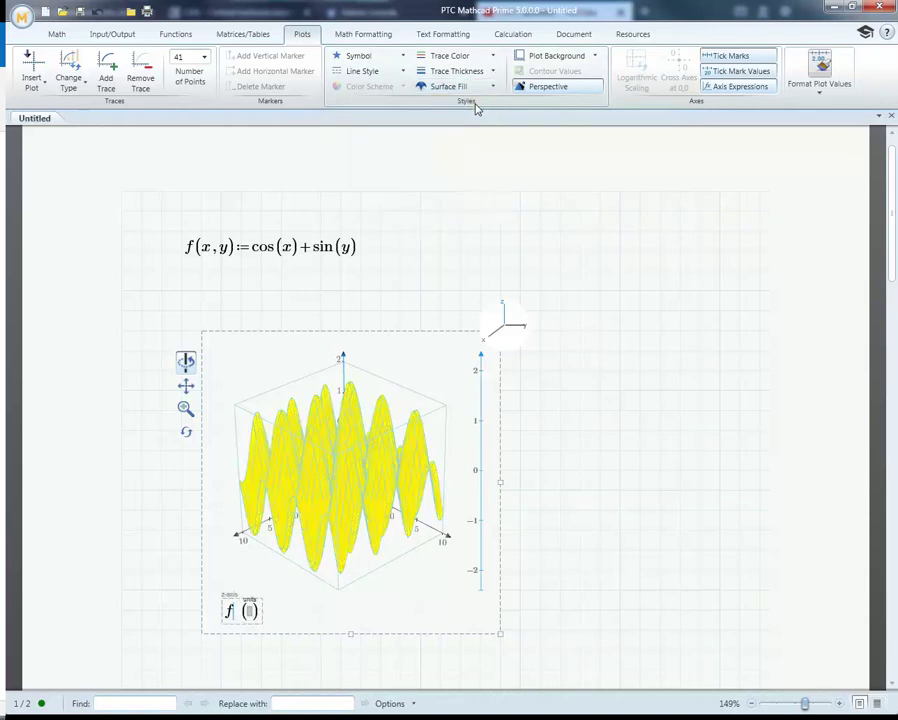
# Rotate the 3D surface plot of f to a tilted viewing angle.
pyautogui.click(428, 399)
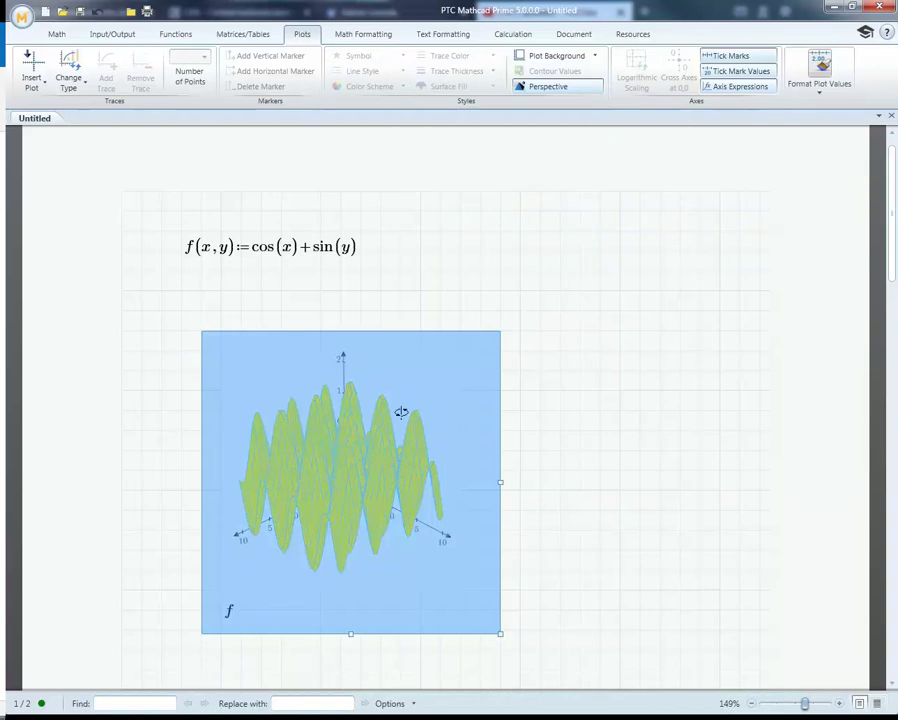
pyautogui.click(428, 408)
pyautogui.moveTo(429, 410); pyautogui.dragTo(380, 418)
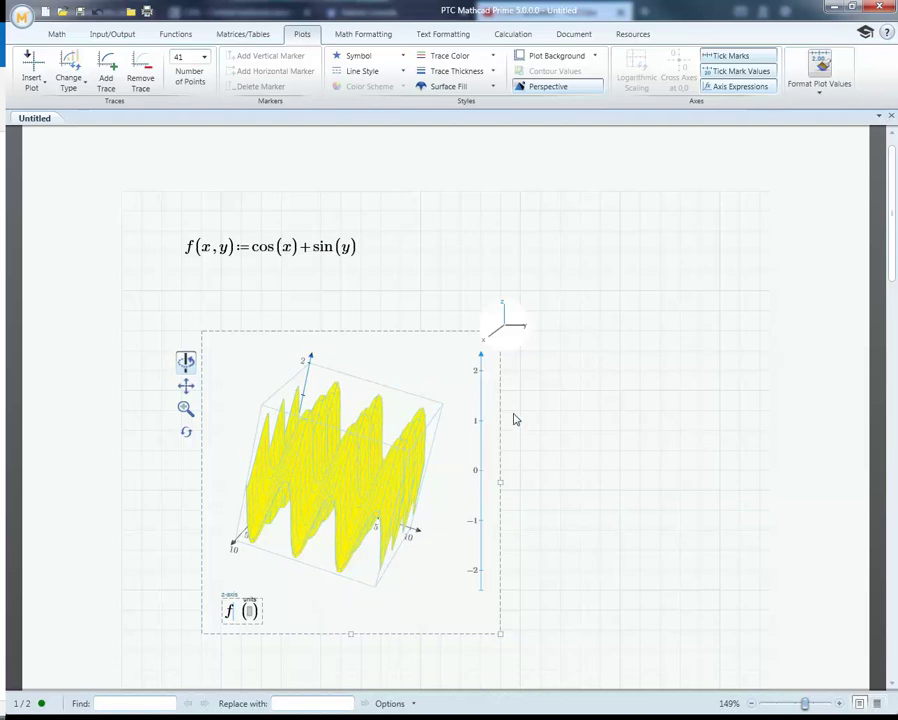
# Set the lower limits of the 3D plot's x-axis and y-axis to 0.
pyautogui.click(498, 337)
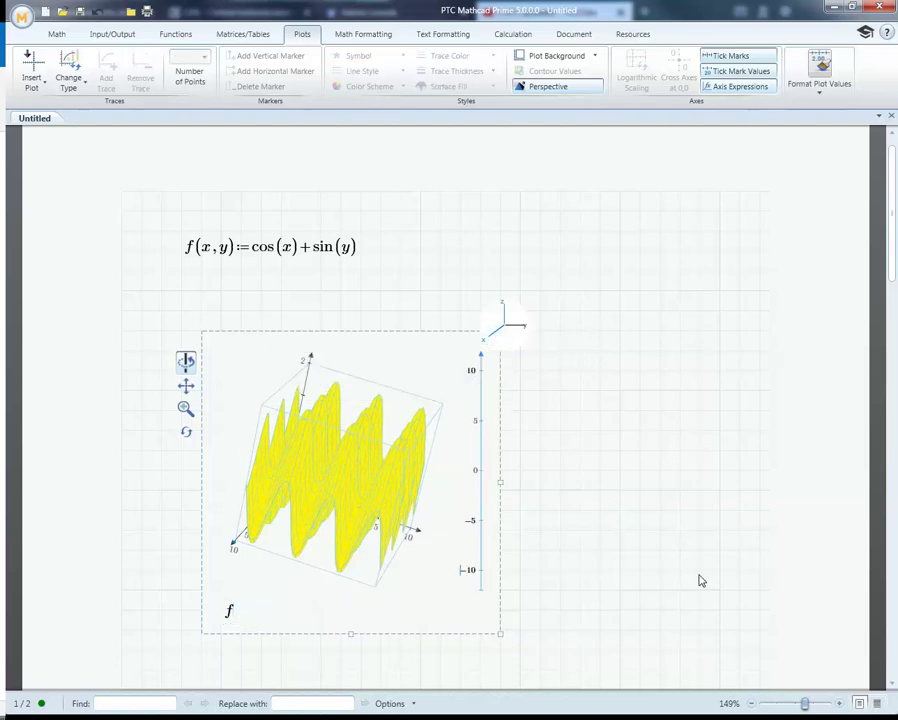
pyautogui.press('Delete')
pyautogui.press('Delete')
pyautogui.press('Delete')
pyautogui.press('Return')
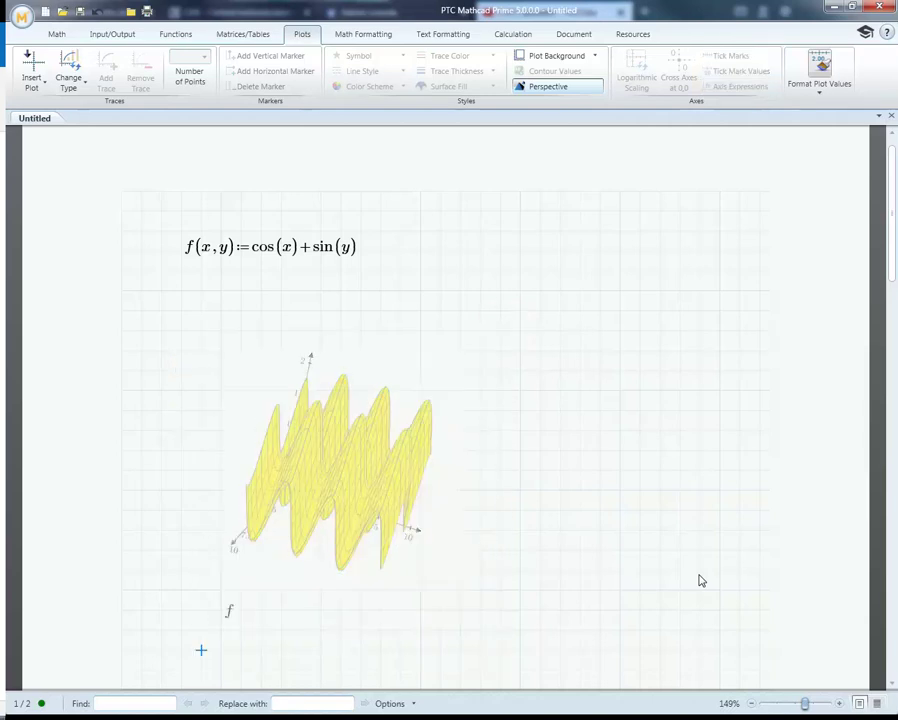
pyautogui.click(440, 412)
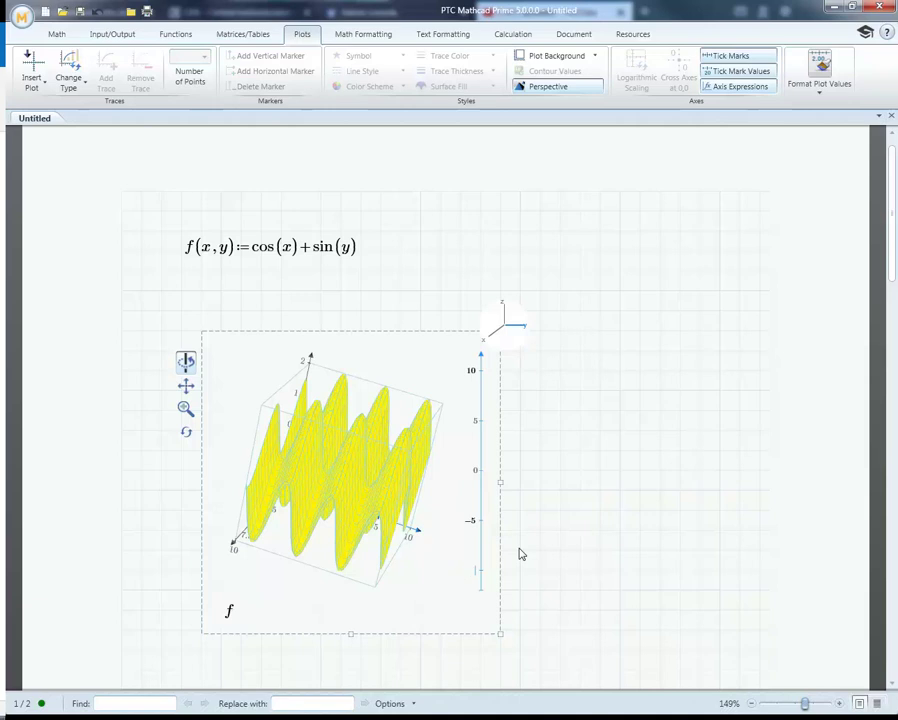
pyautogui.press('Return')
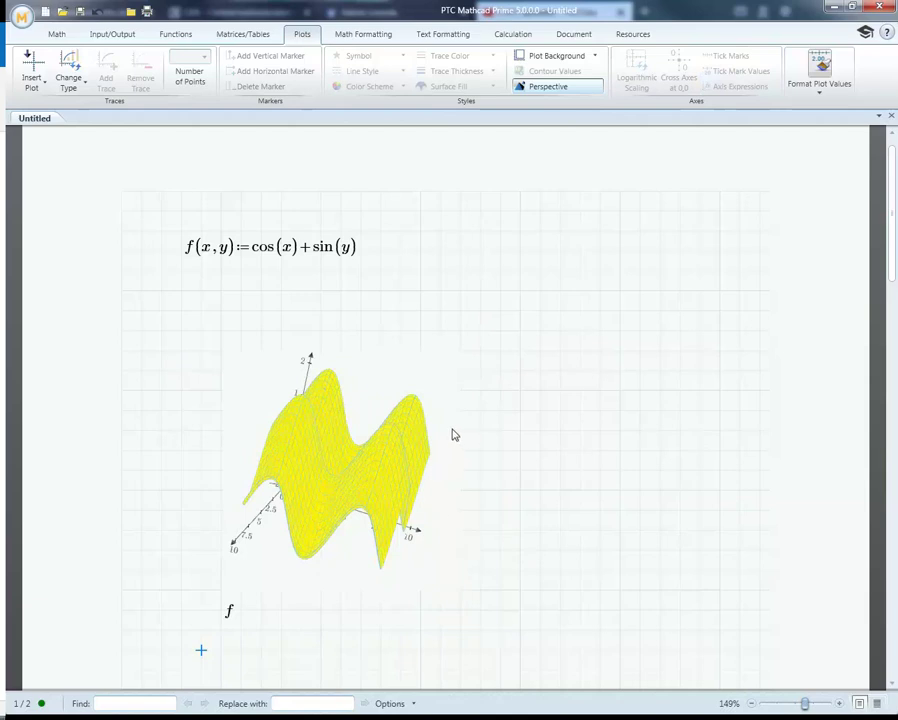
# Set the 3D plot's z-axis lower limit to 0 and rotate the surface to face its peaks.
pyautogui.click(448, 425)
pyautogui.click(507, 316)
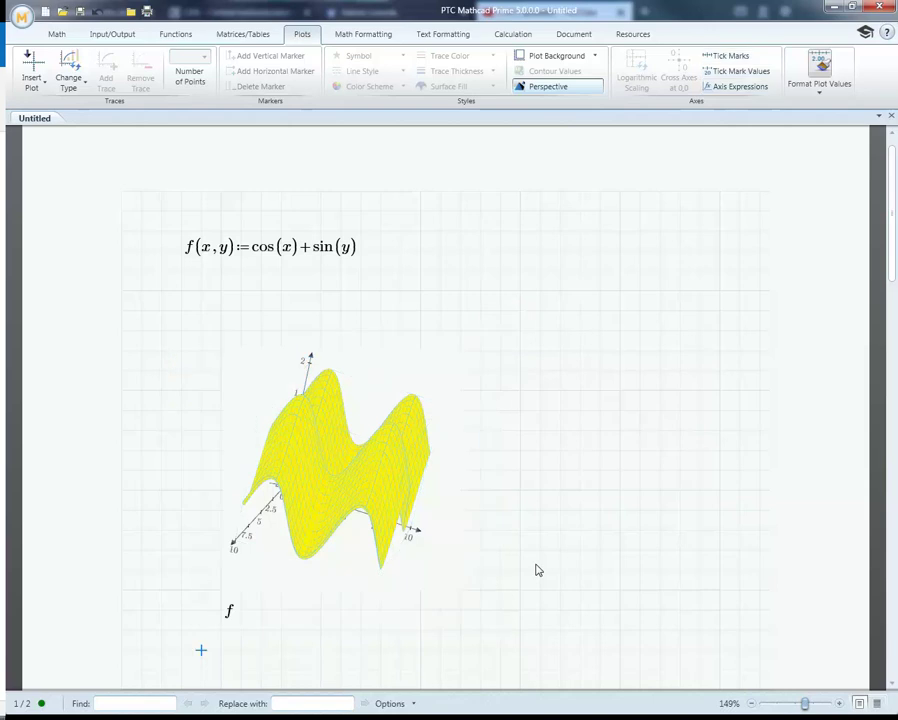
pyautogui.moveTo(350, 496); pyautogui.dragTo(272, 495)
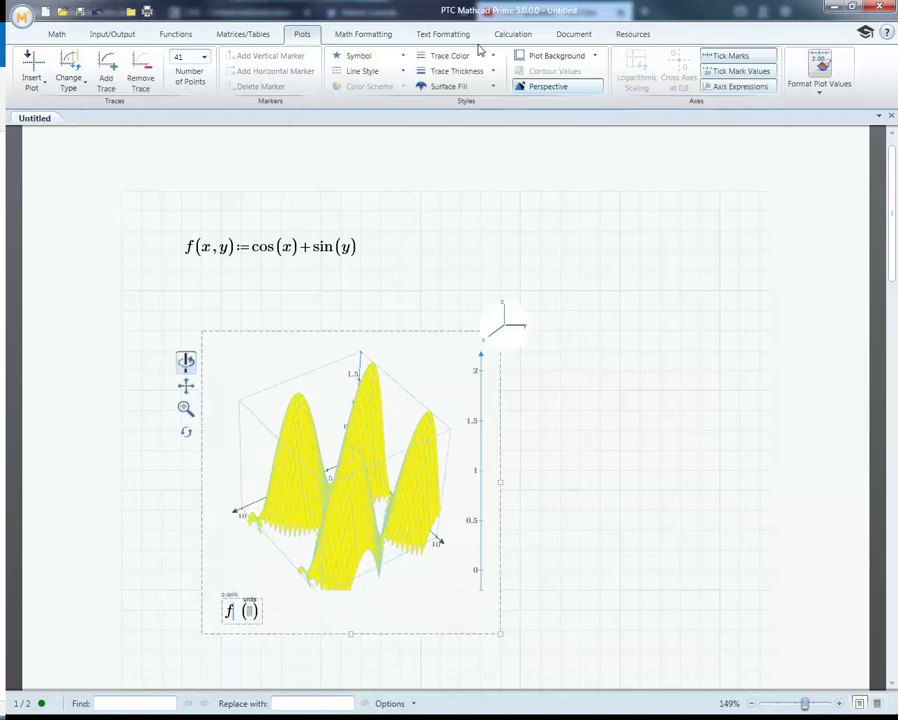
# Set the trace thickness of the 3D surface plot to the medium line, third of the five weights.
pyautogui.click(493, 71)
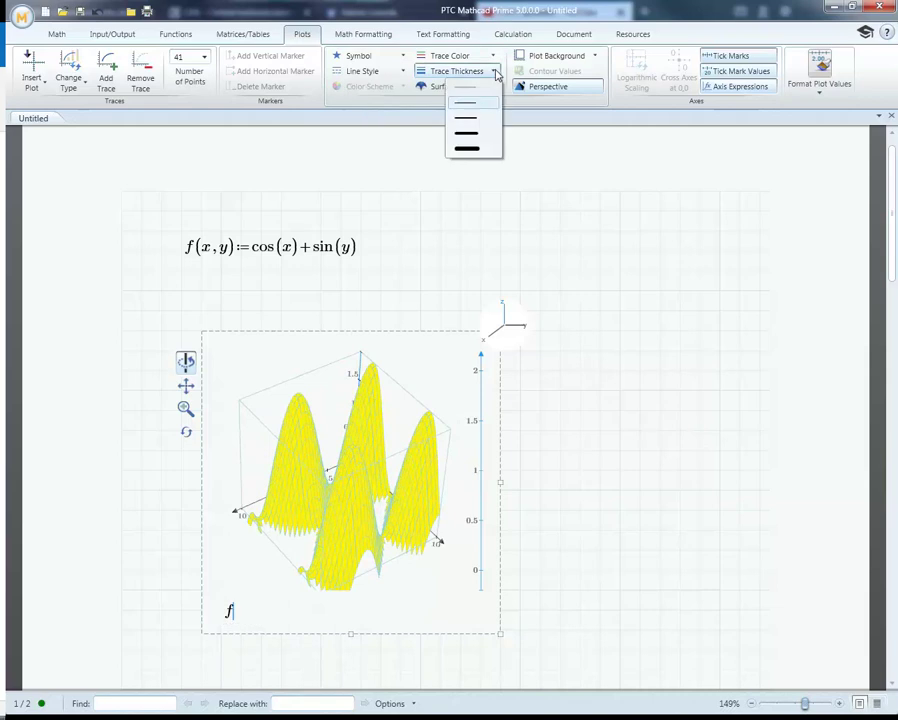
pyautogui.click(495, 72)
pyautogui.click(494, 71)
pyautogui.click(468, 120)
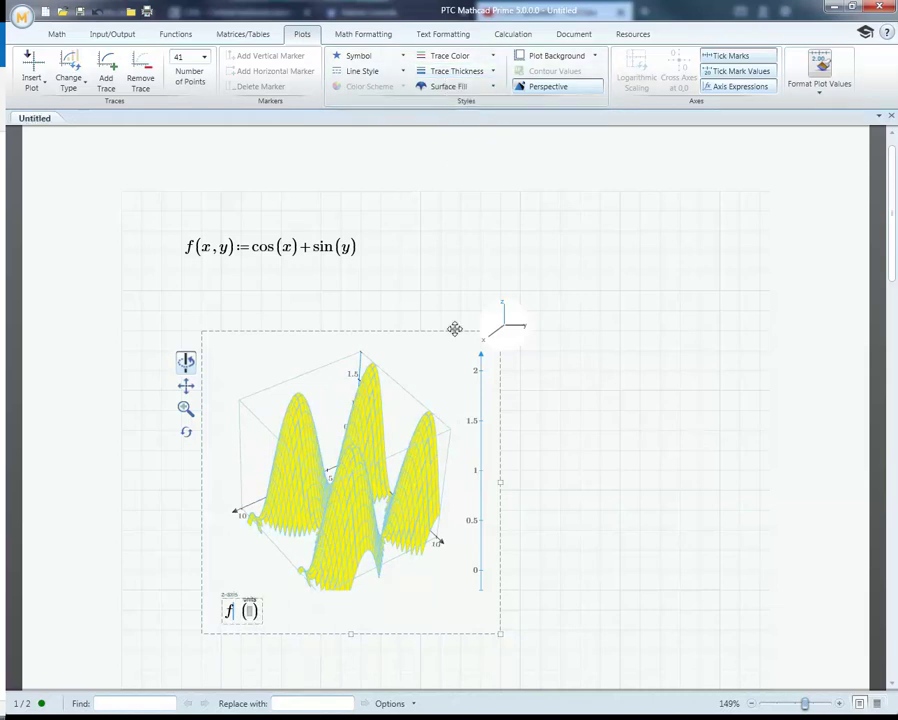
# Change the 3D plot's surface fill to medium red and rotate the surface slightly.
pyautogui.click(495, 89)
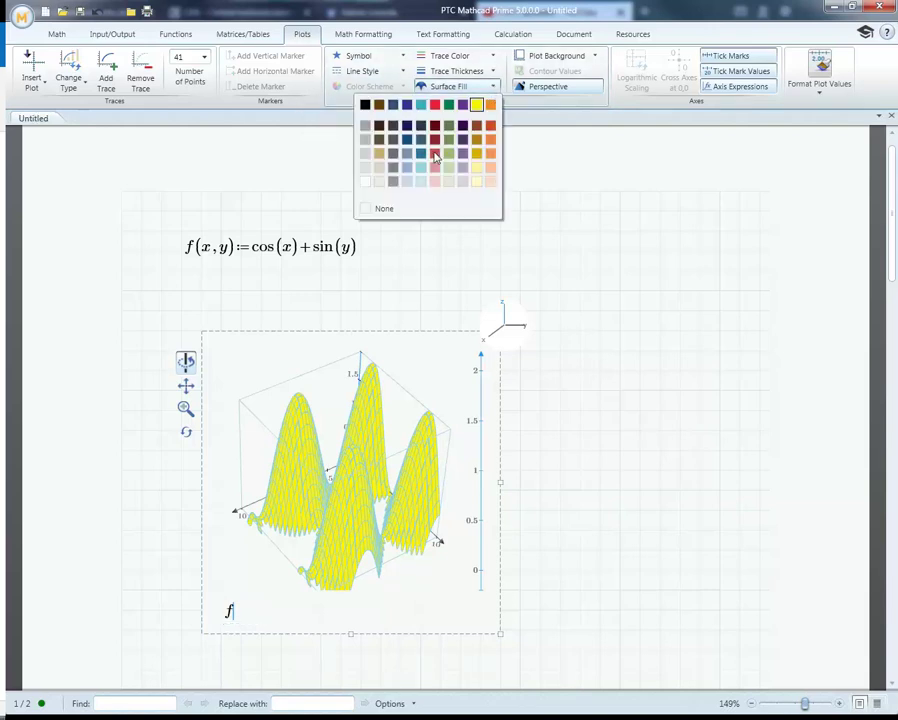
pyautogui.click(435, 157)
pyautogui.moveTo(422, 382); pyautogui.dragTo(262, 408)
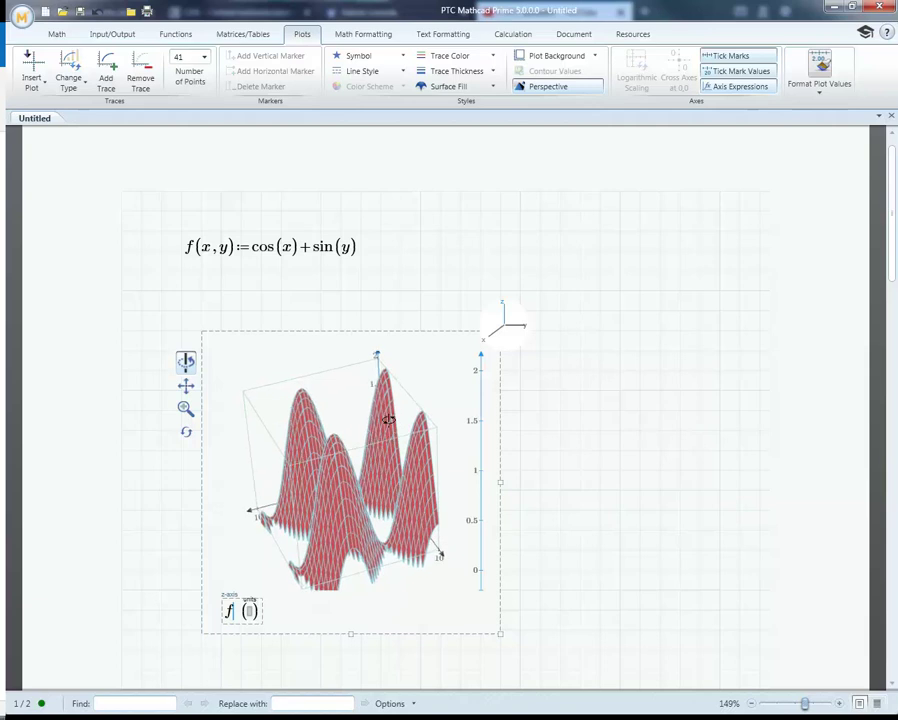
# Change the sine term of f(x,y) to sin(2*y) and rotate the updated 3D plot.
pyautogui.click(367, 260)
pyautogui.write('2*')
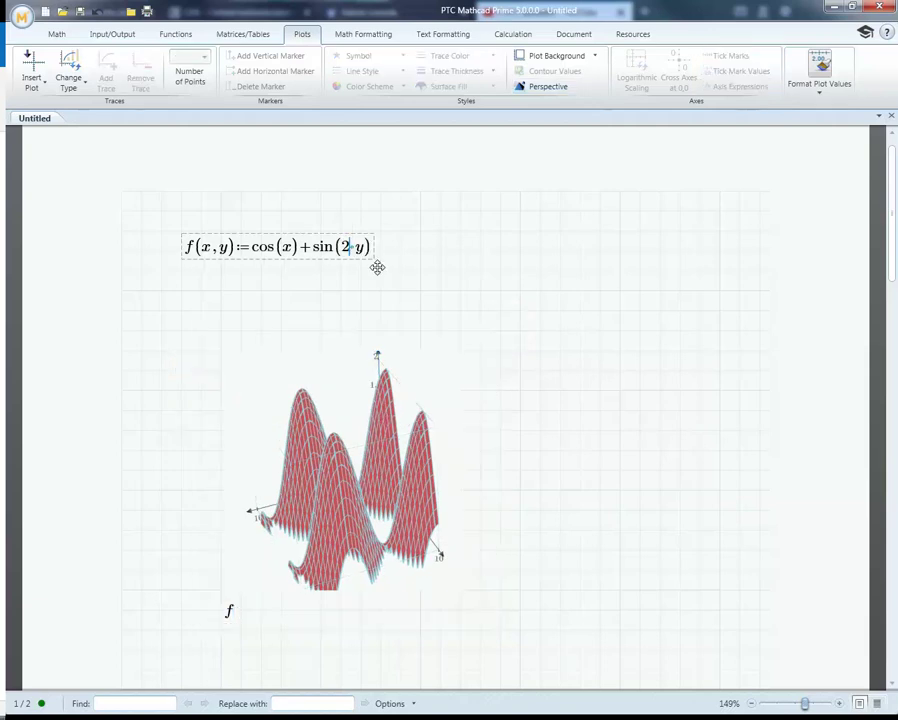
pyautogui.press('Return')
pyautogui.click(370, 430)
pyautogui.moveTo(370, 430); pyautogui.dragTo(389, 445)
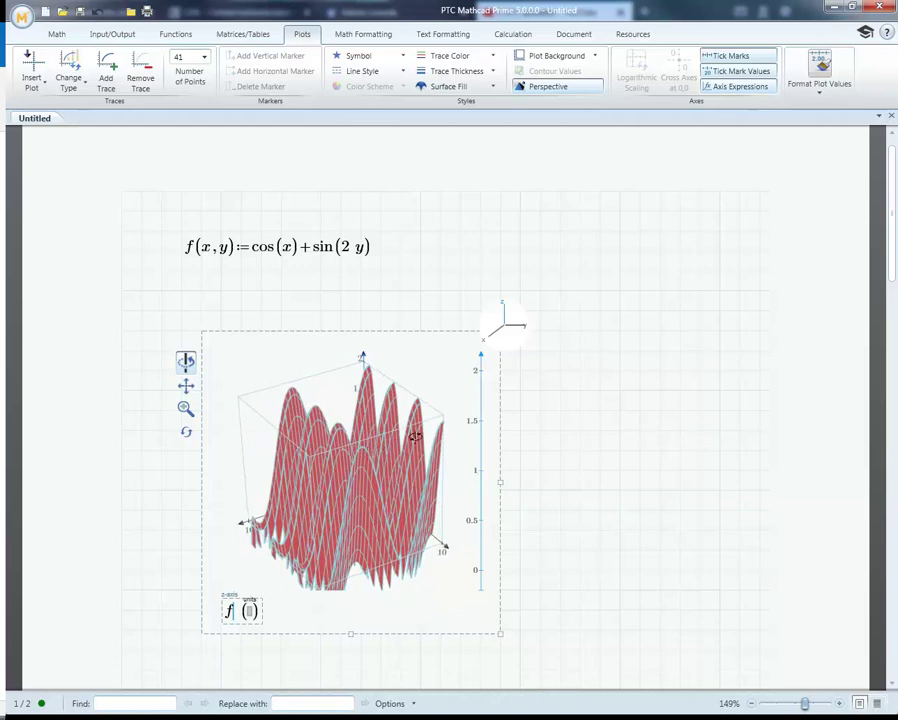
# Evaluate f(2,3) below the function definition and express the result in deg.
pyautogui.click(201, 291)
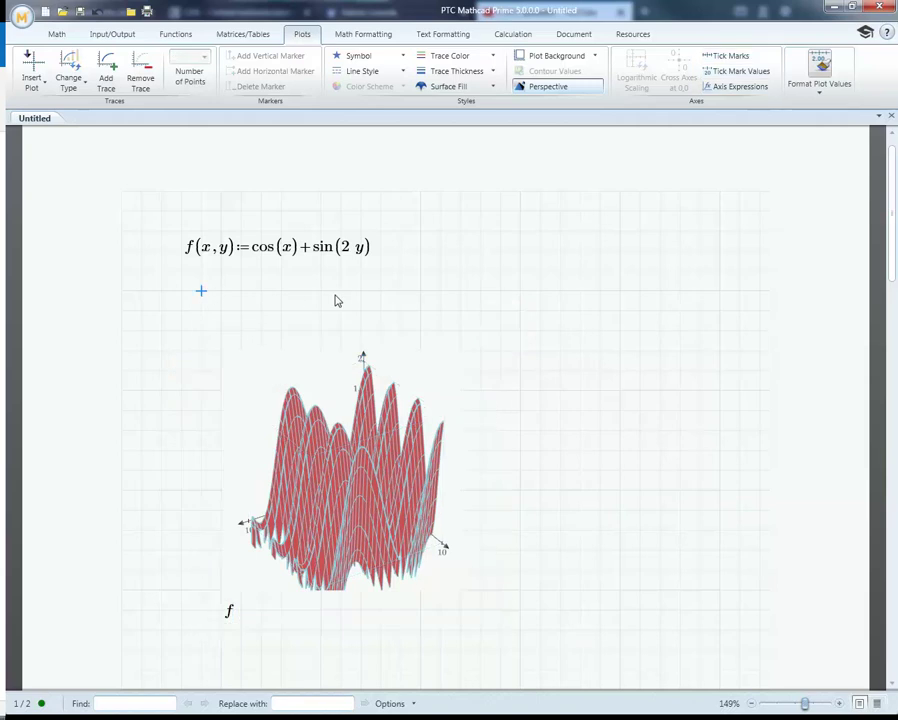
pyautogui.write('f(')
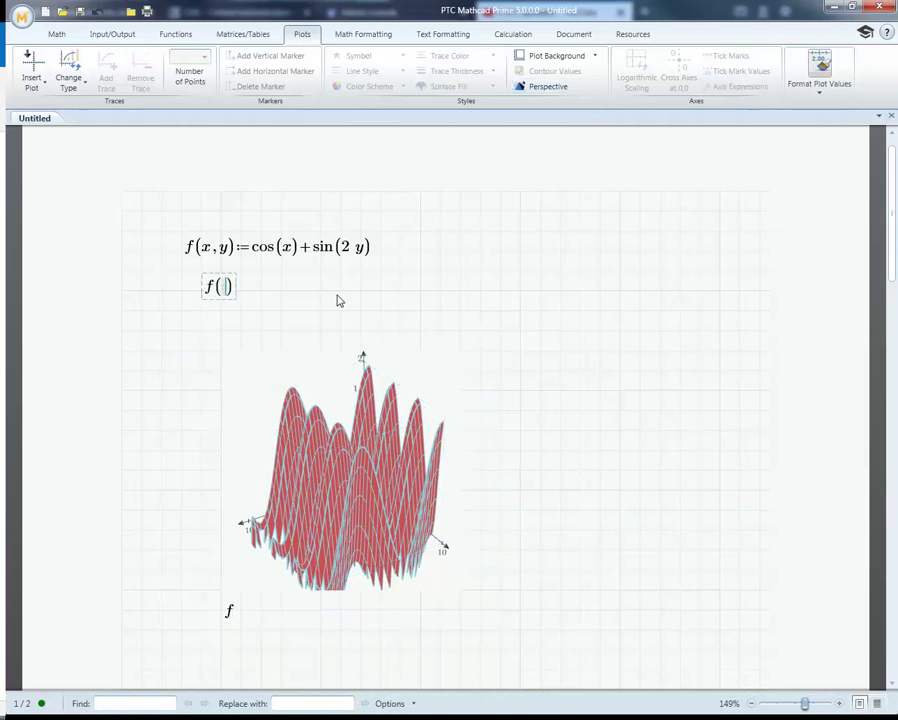
pyautogui.write('2,4')
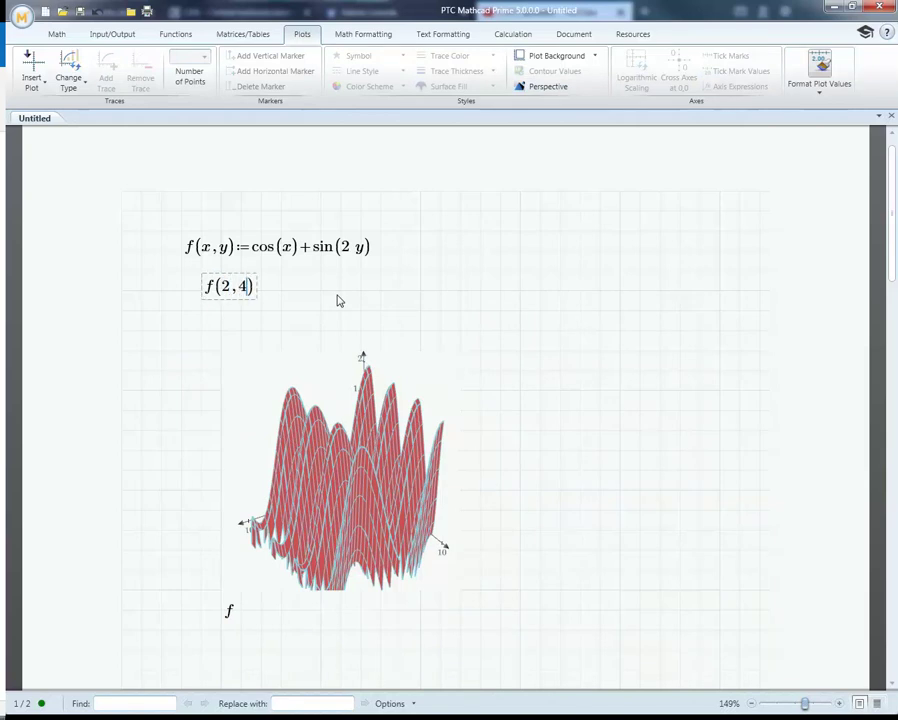
pyautogui.press('BackSpace')
pyautogui.write('3)=−0.695562')
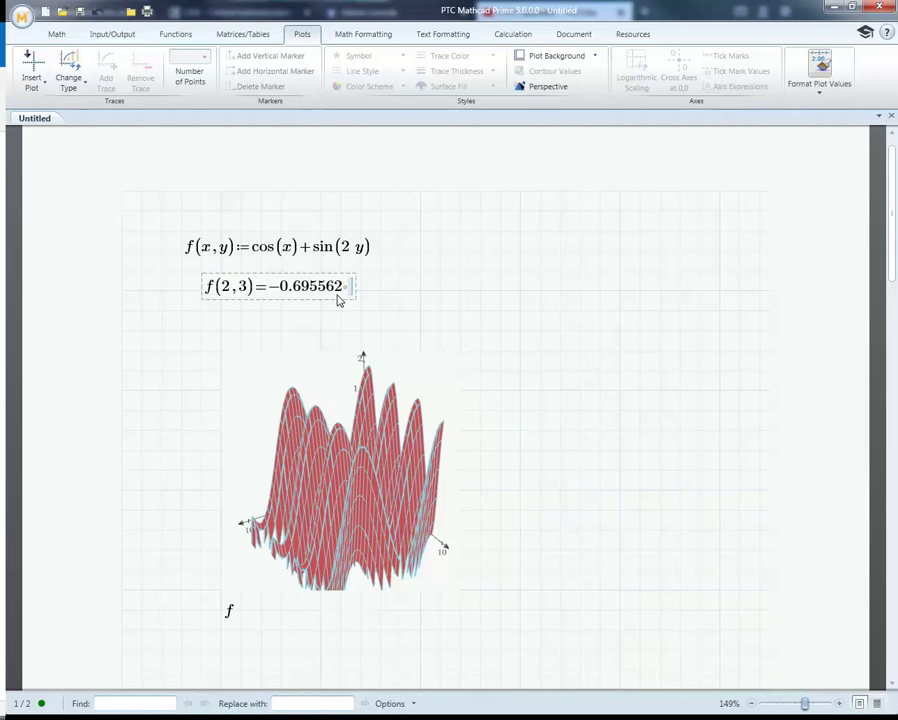
pyautogui.write('deg')
pyautogui.press('Return')
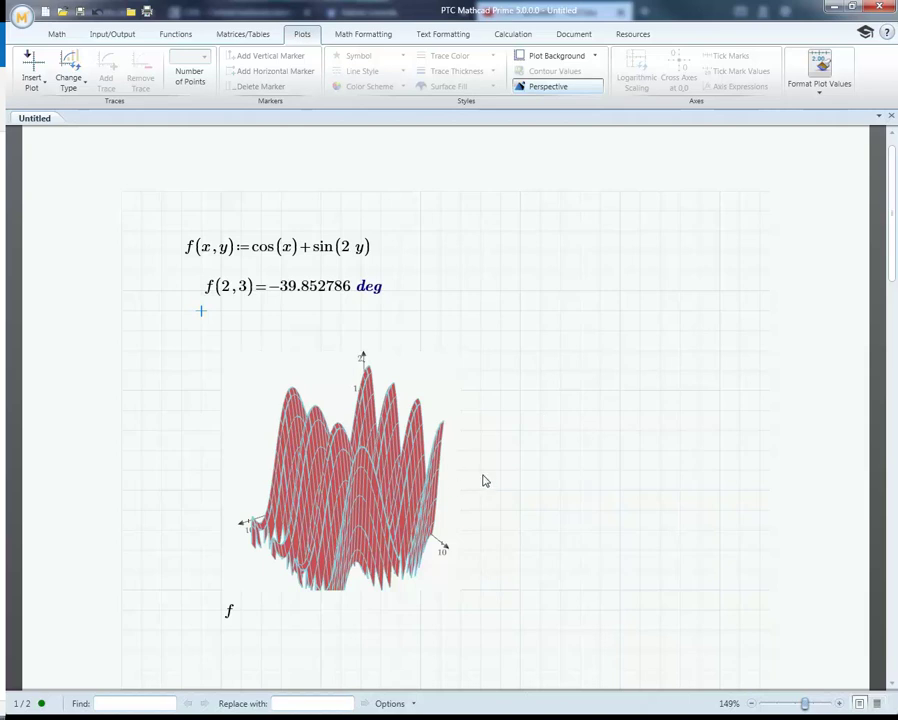
# Delete the 3D plot and insert an empty XY plot below the f(2,3) evaluation.
pyautogui.click(357, 482)
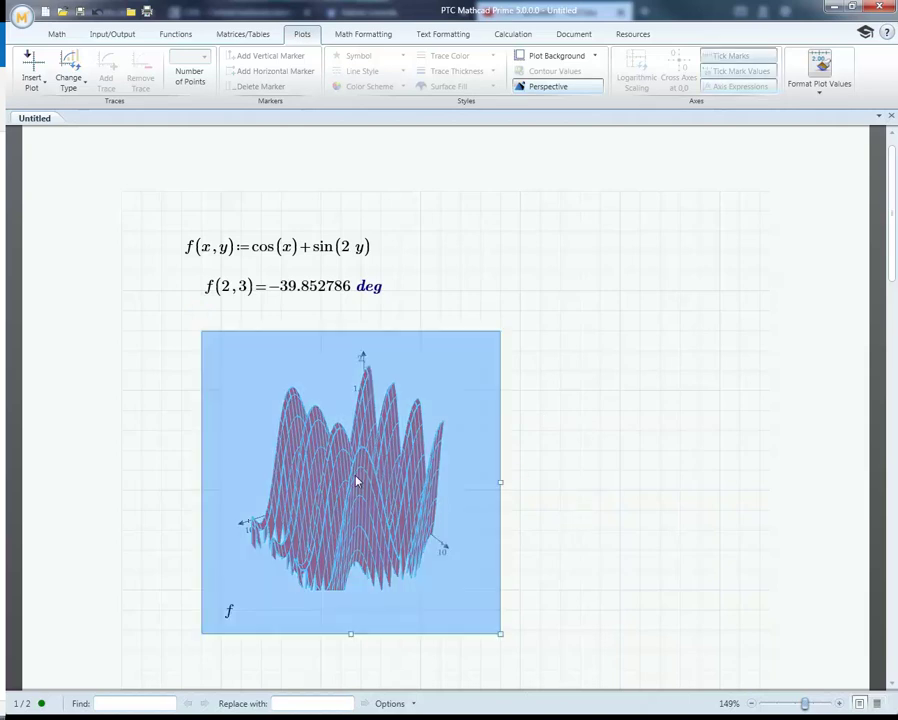
pyautogui.press('Delete')
pyautogui.click(199, 395)
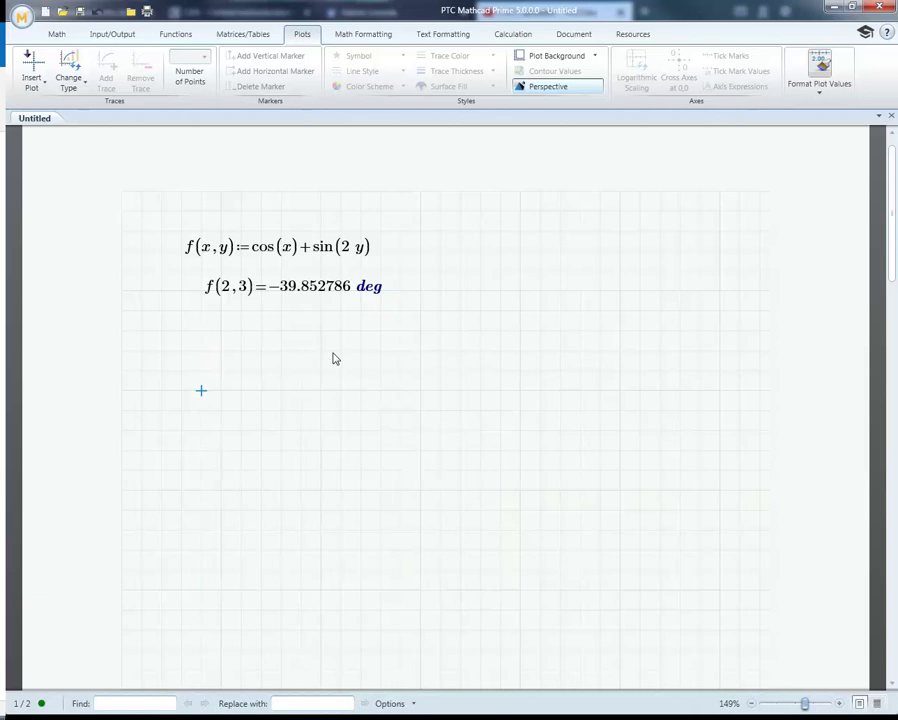
pyautogui.hotkey('ctrl', '7')
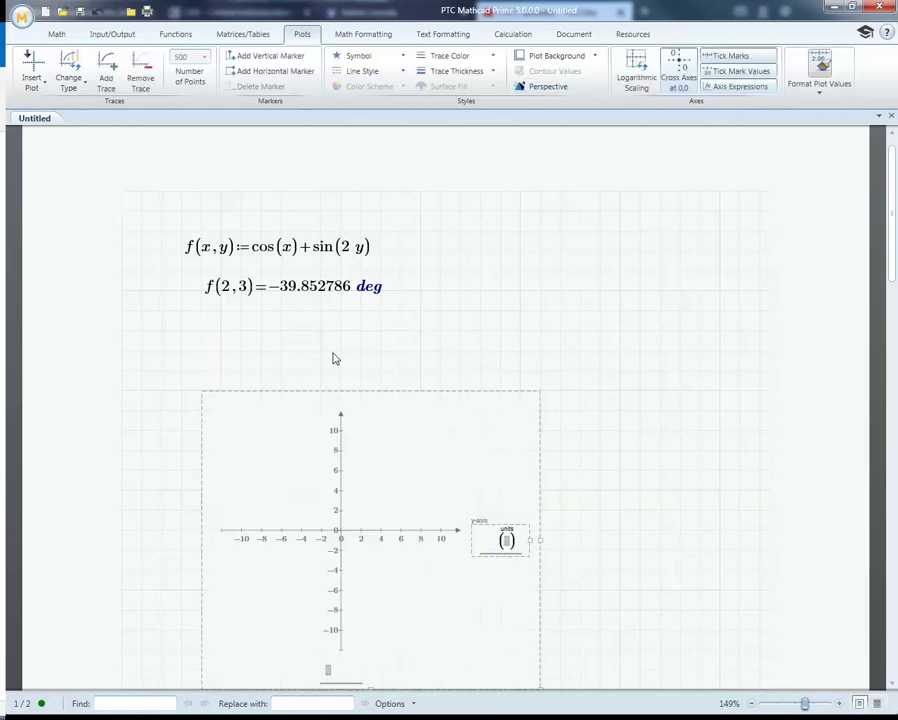
pyautogui.click(440, 332)
pyautogui.scroll(-2, 441, 338)
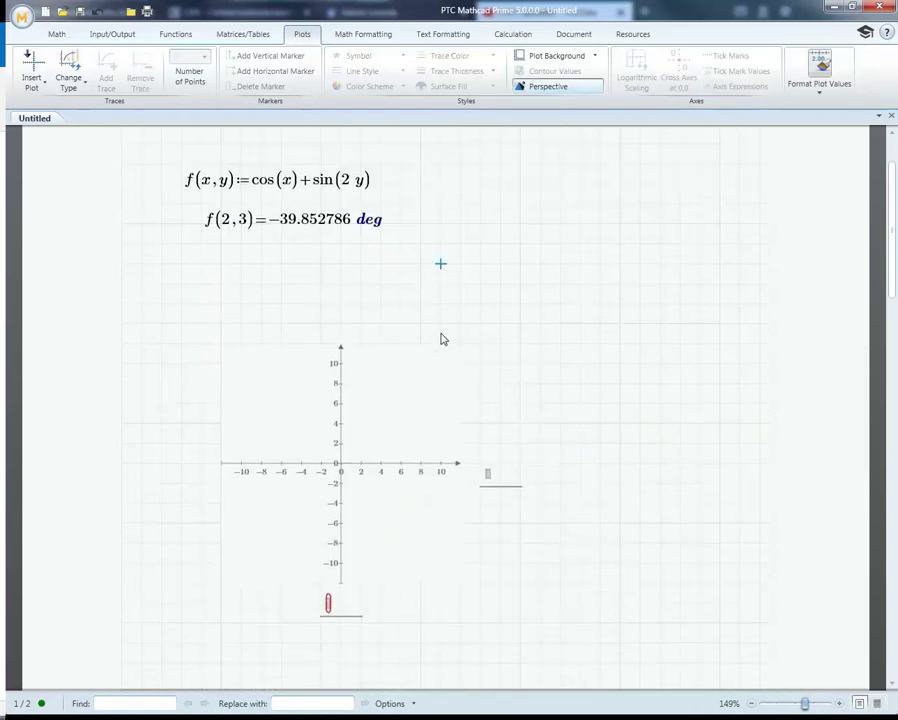
# Delete the empty XY plot, the f(x,y) definition and the f(2,3) evaluation.
pyautogui.moveTo(620, 363); pyautogui.dragTo(428, 438)
pyautogui.press('Delete')
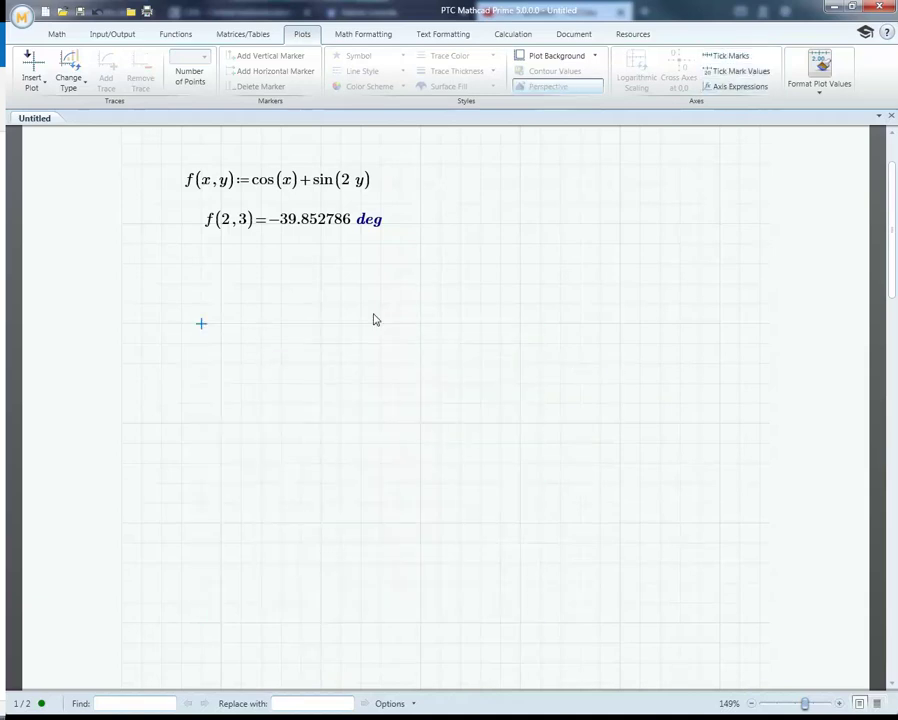
pyautogui.moveTo(440, 283); pyautogui.dragTo(170, 168)
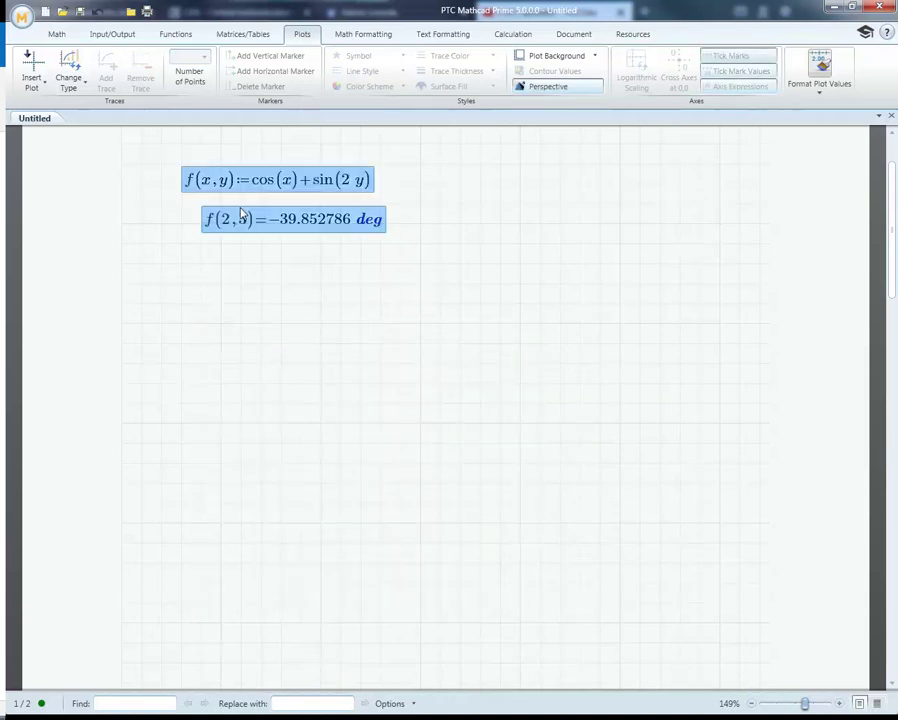
pyautogui.press('Delete')
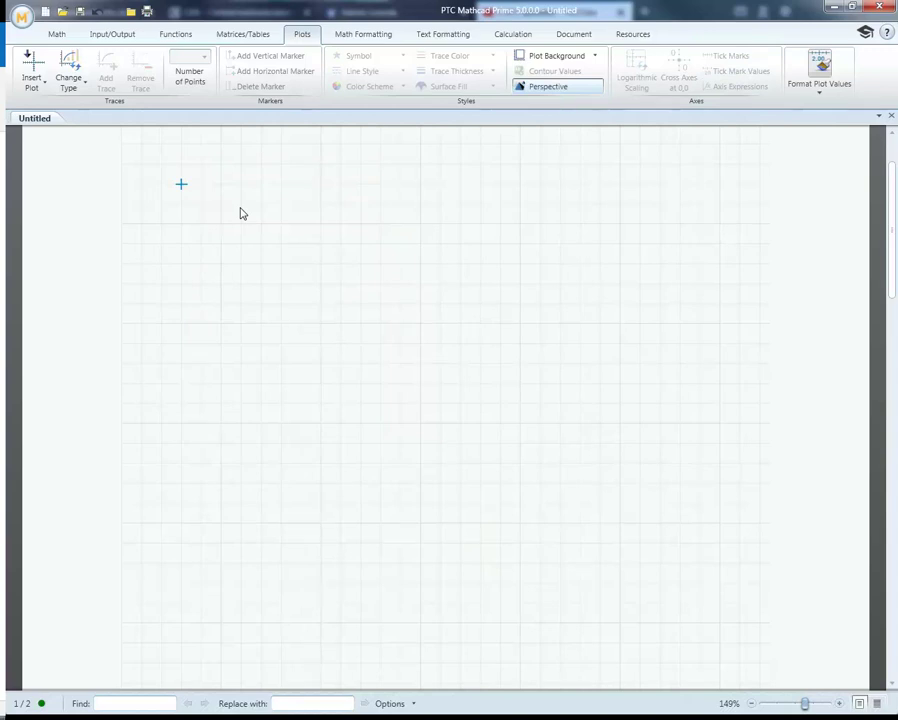
# Move the normalweight concrete formula image and the modulus of elasticity image up to the start of the page.
pyautogui.scroll(-5, 240, 213)
pyautogui.moveTo(716, 532); pyautogui.dragTo(258, 380)
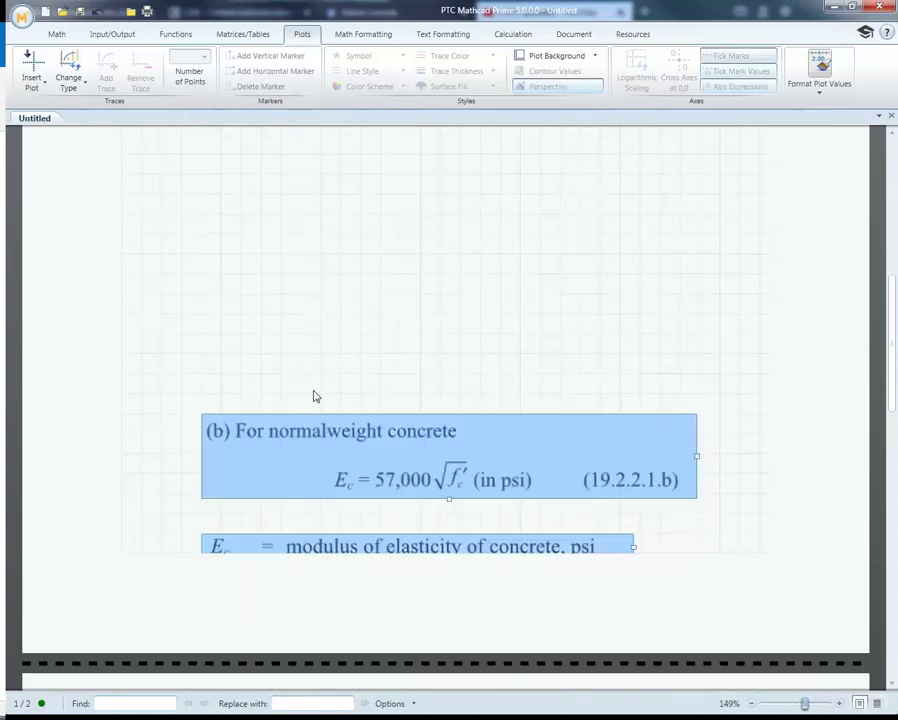
pyautogui.scroll(-5, 314, 397)
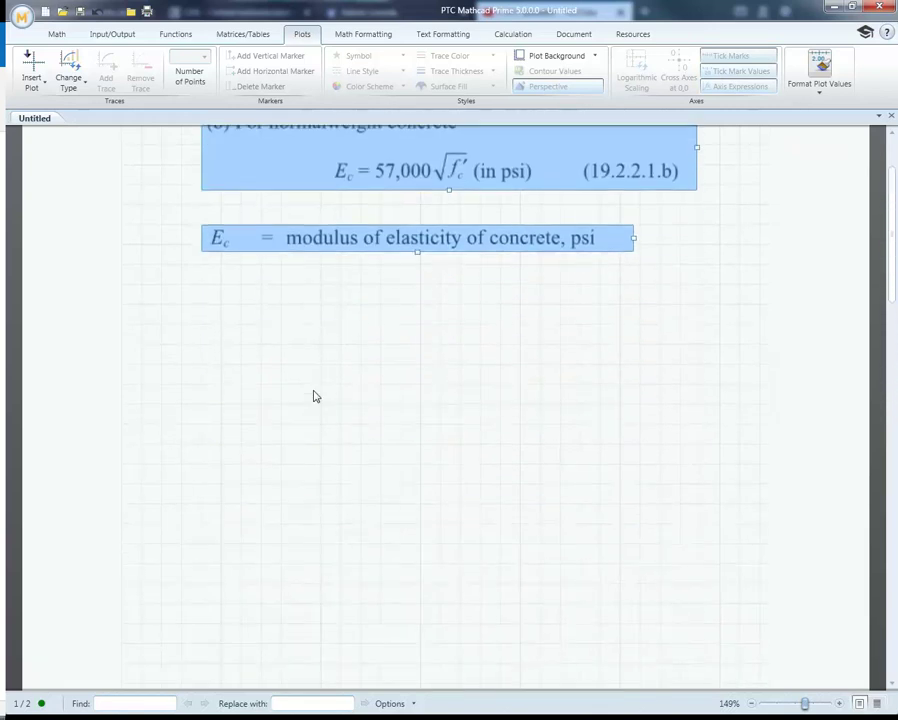
pyautogui.scroll(1, 314, 397)
pyautogui.scroll(1, 481, 384)
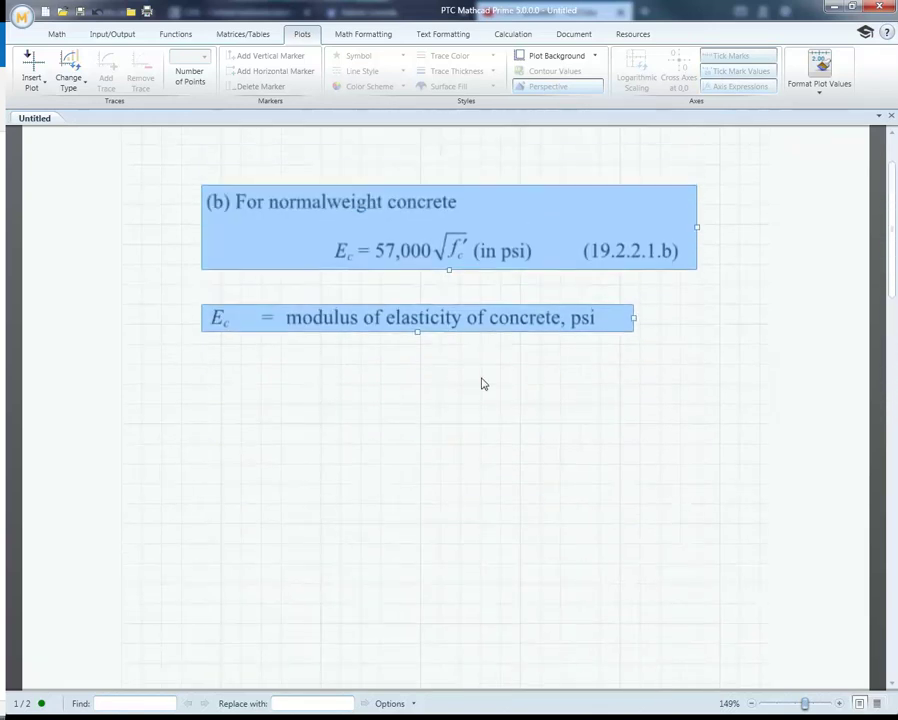
pyautogui.click(557, 370)
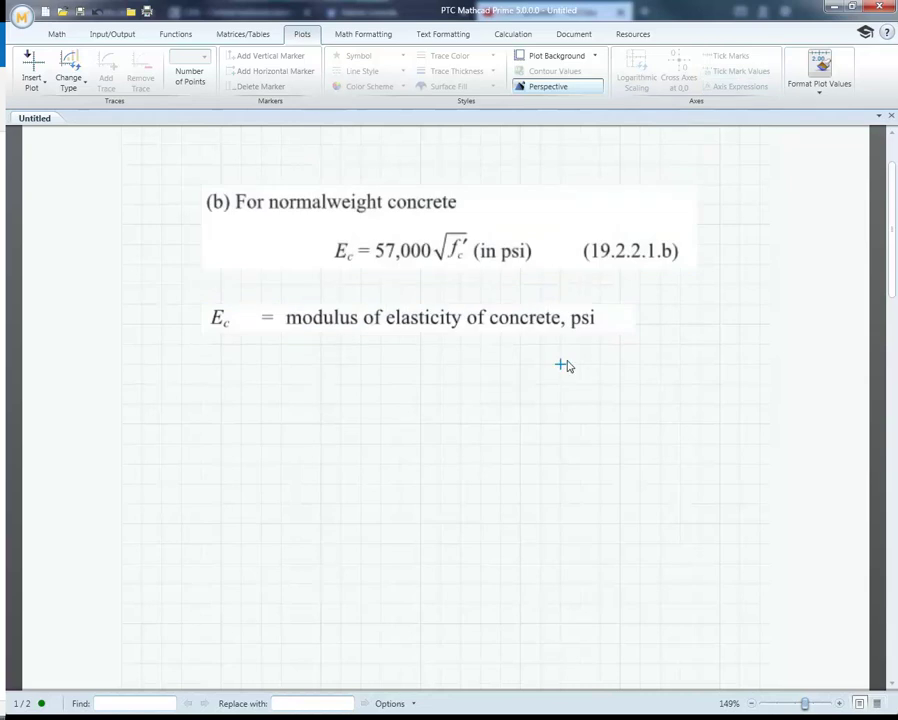
# Shrink the normalweight concrete formula image and the modulus of elasticity image to nearly equal widths.
pyautogui.click(585, 327)
pyautogui.click(690, 234)
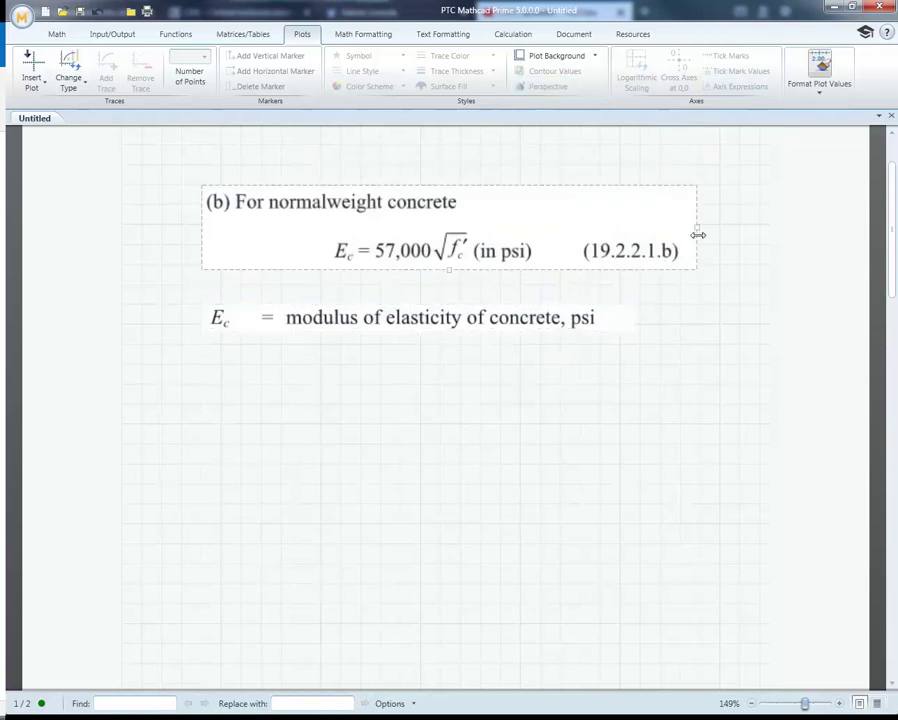
pyautogui.moveTo(689, 230); pyautogui.dragTo(590, 222)
pyautogui.click(534, 325)
pyautogui.moveTo(630, 317); pyautogui.dragTo(592, 317)
# Move the modulus of elasticity image slightly left and closer beneath the normalweight concrete formula image.
pyautogui.click(464, 320)
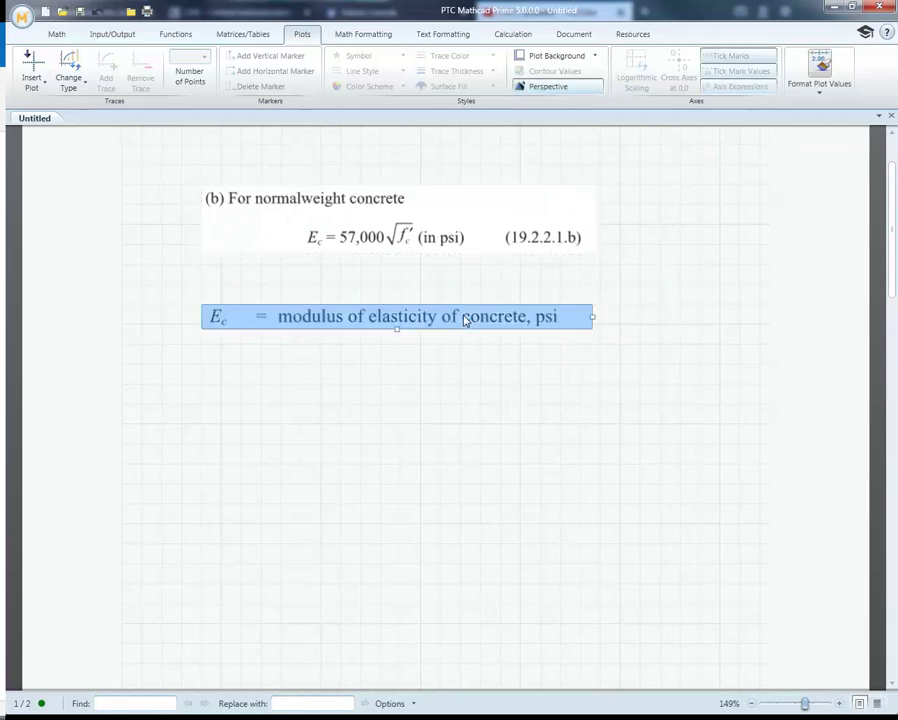
pyautogui.press('Left')
pyautogui.press('Left')
pyautogui.press('Left')
pyautogui.press('Left')
pyautogui.press('Up')
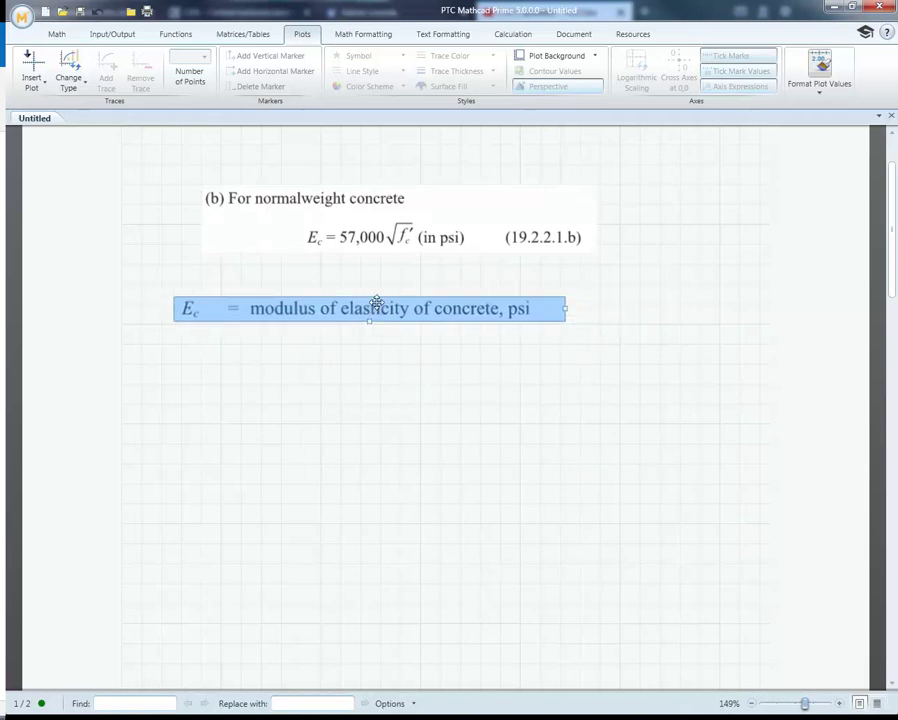
pyautogui.moveTo(376, 302); pyautogui.dragTo(394, 295)
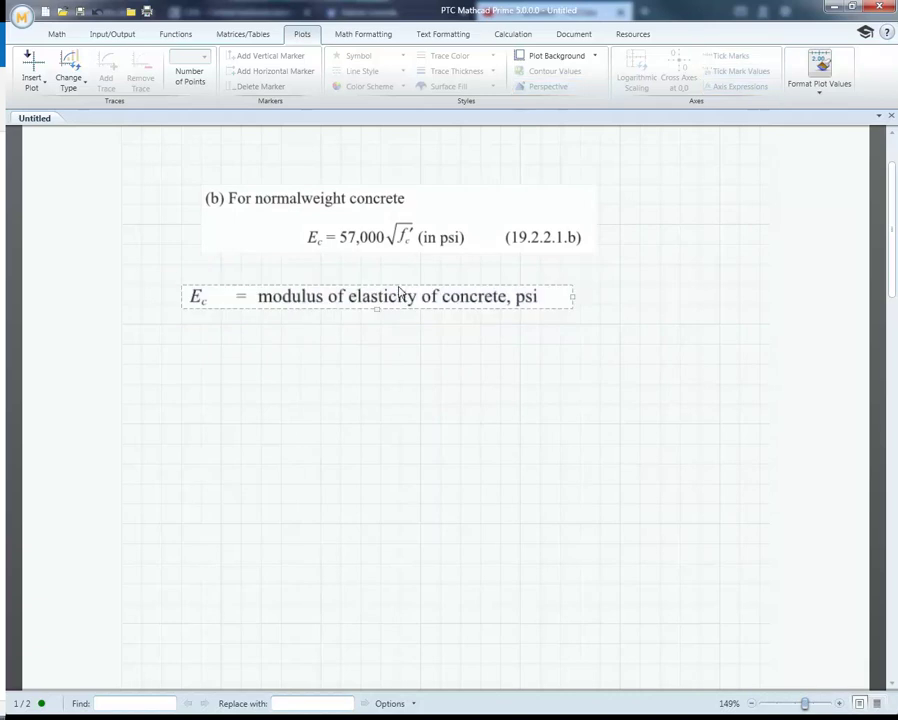